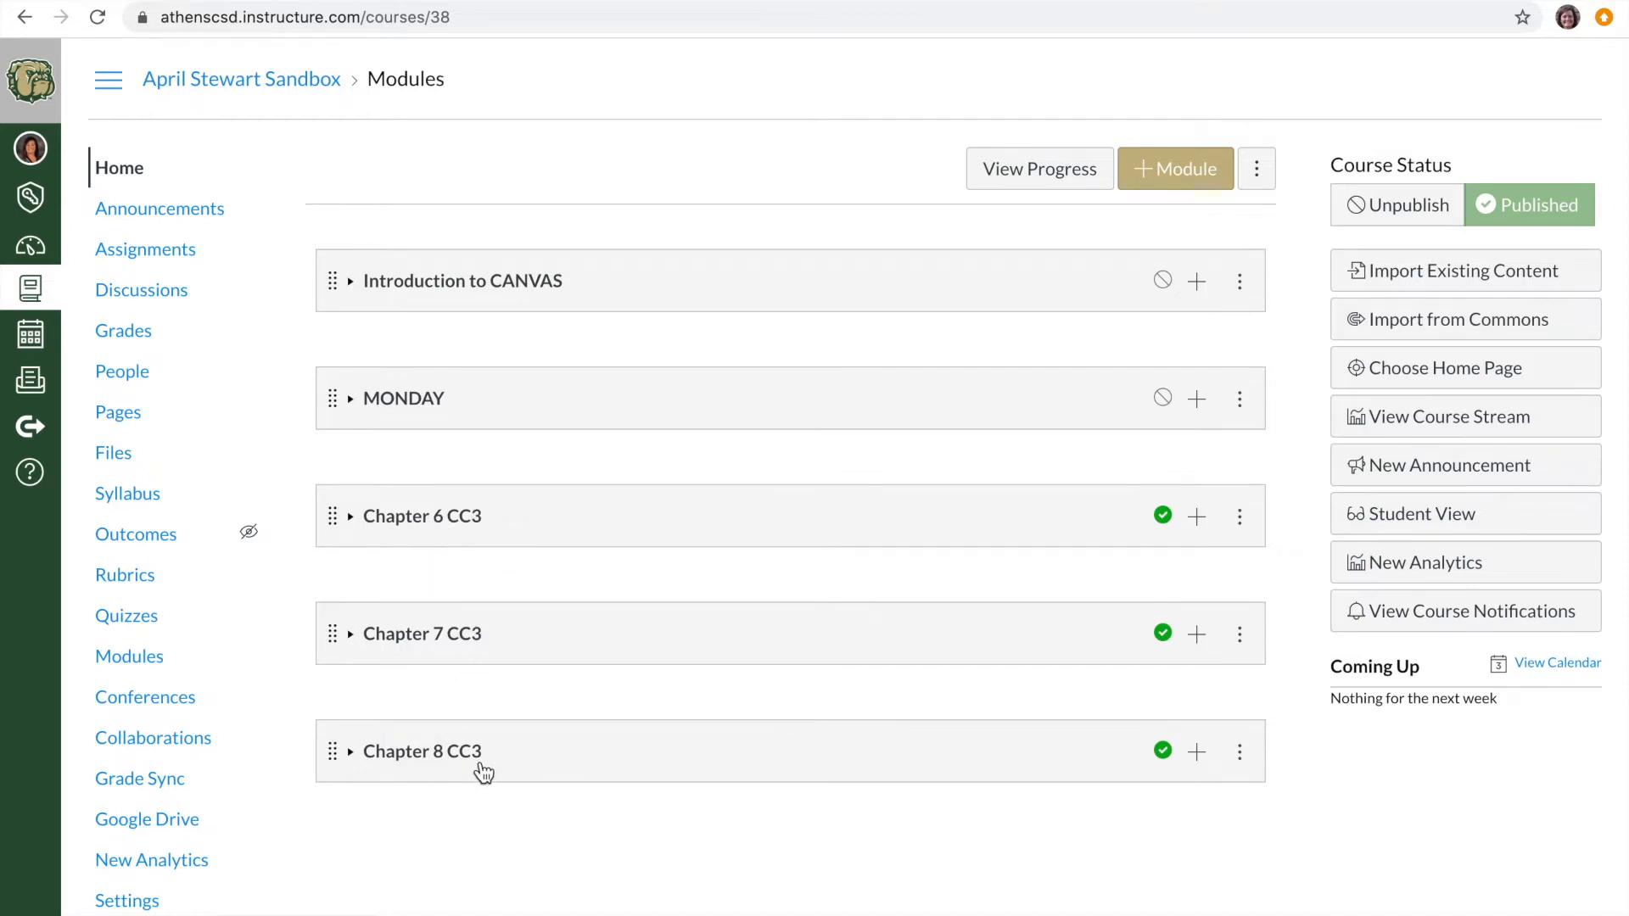
- Expand the MONDAY and Chapter 7 CC3 modules to view their contents
left_click(349, 398)
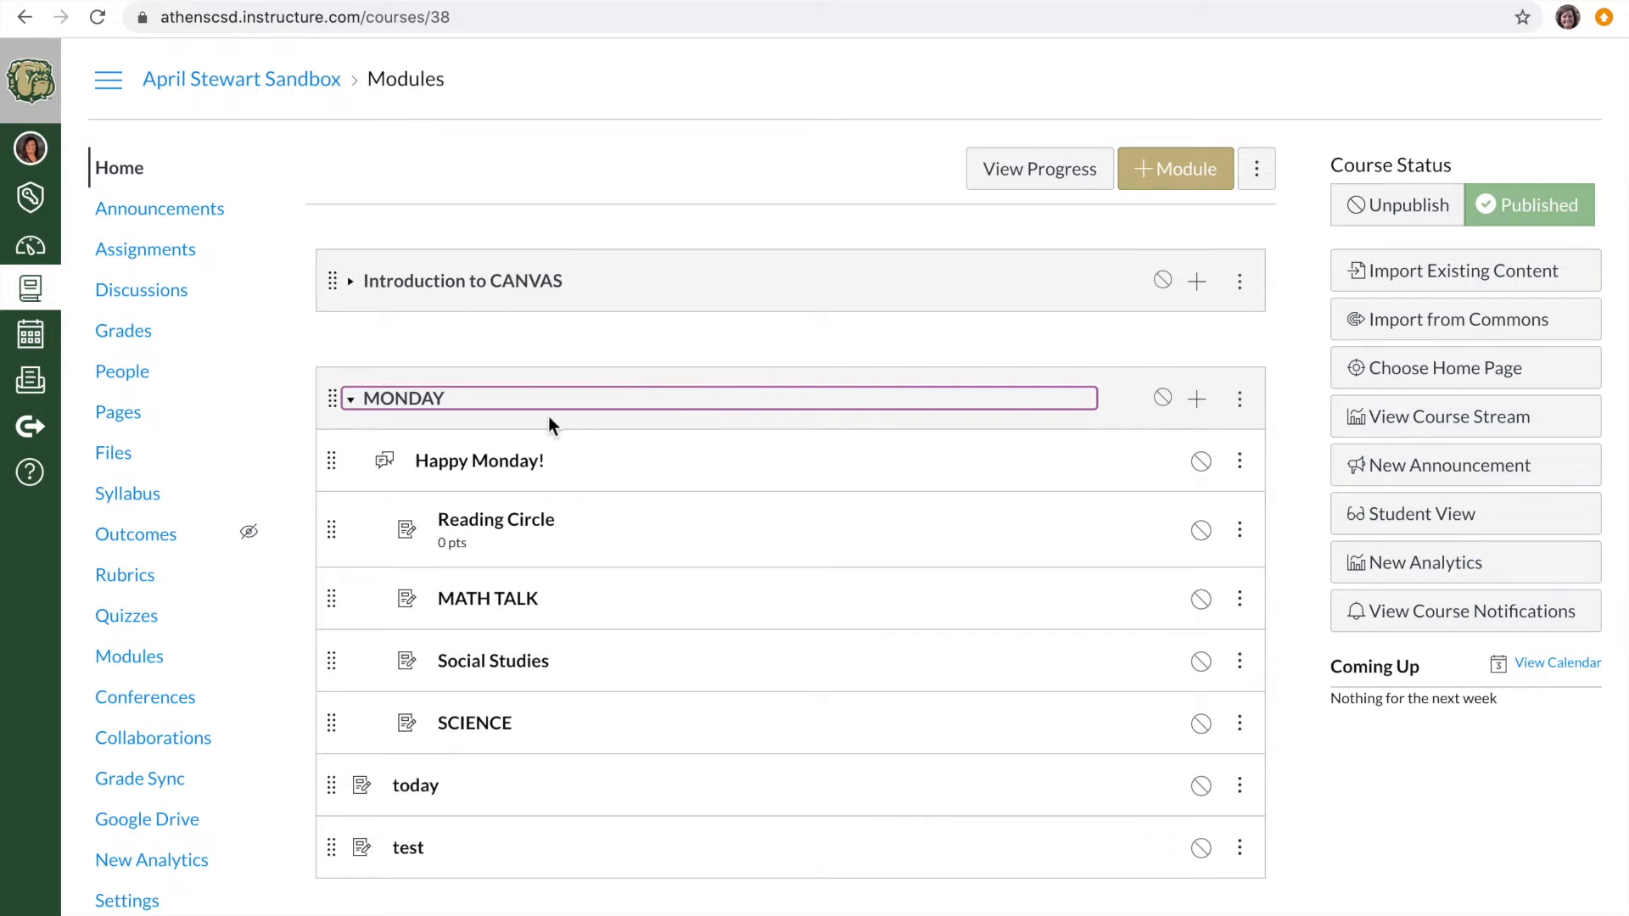
scroll(528, 422, "down", 5)
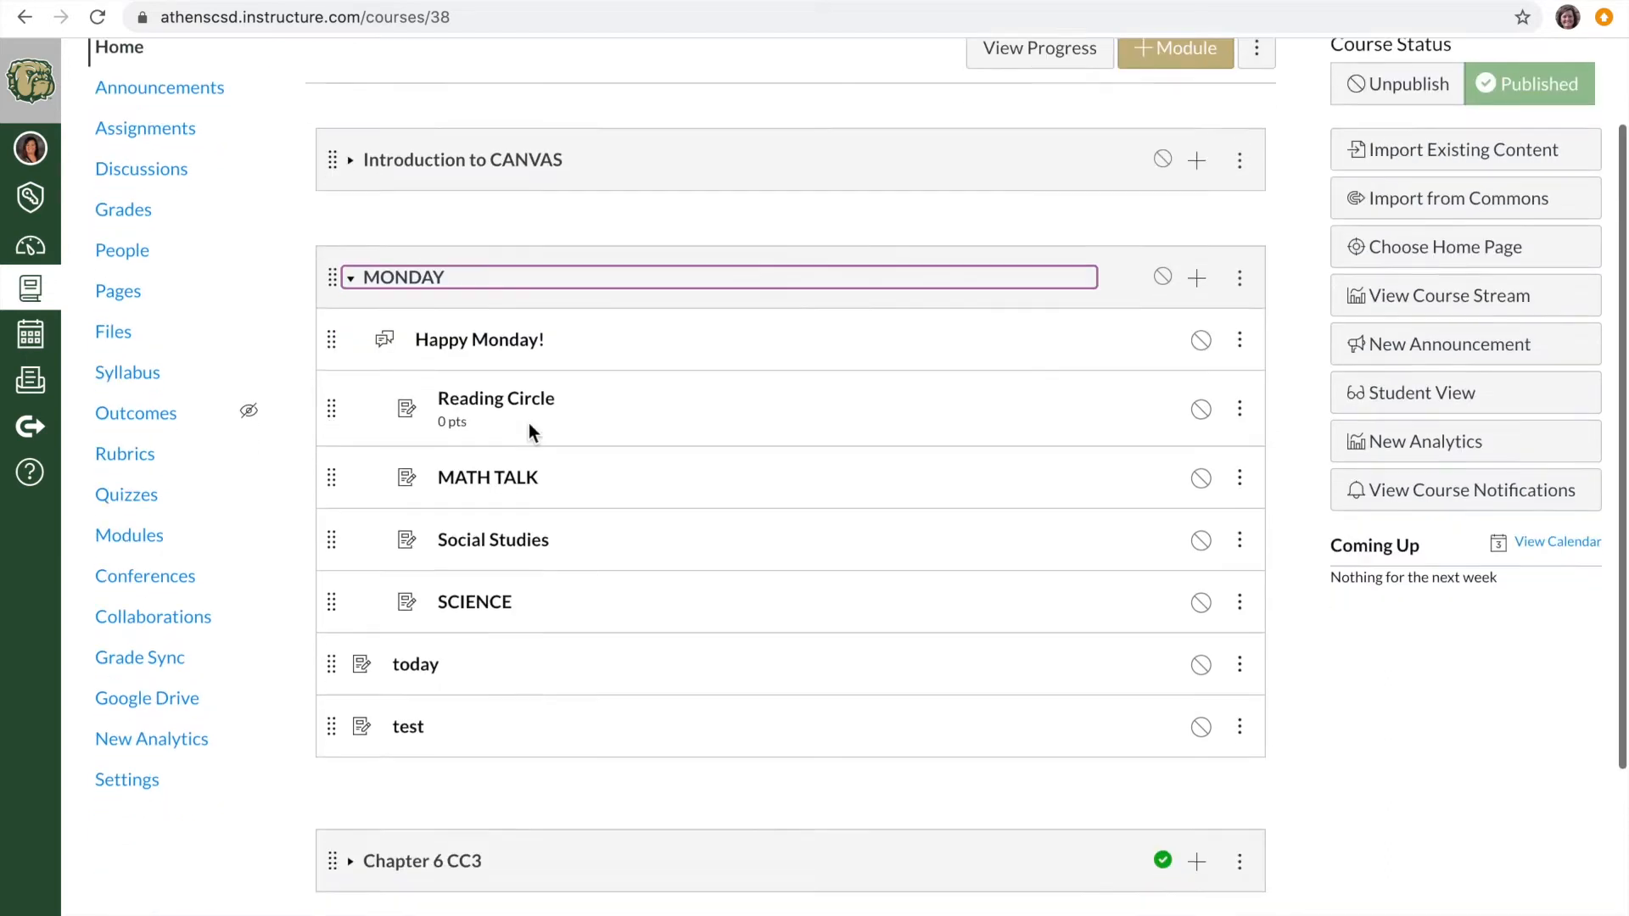
left_click(458, 705)
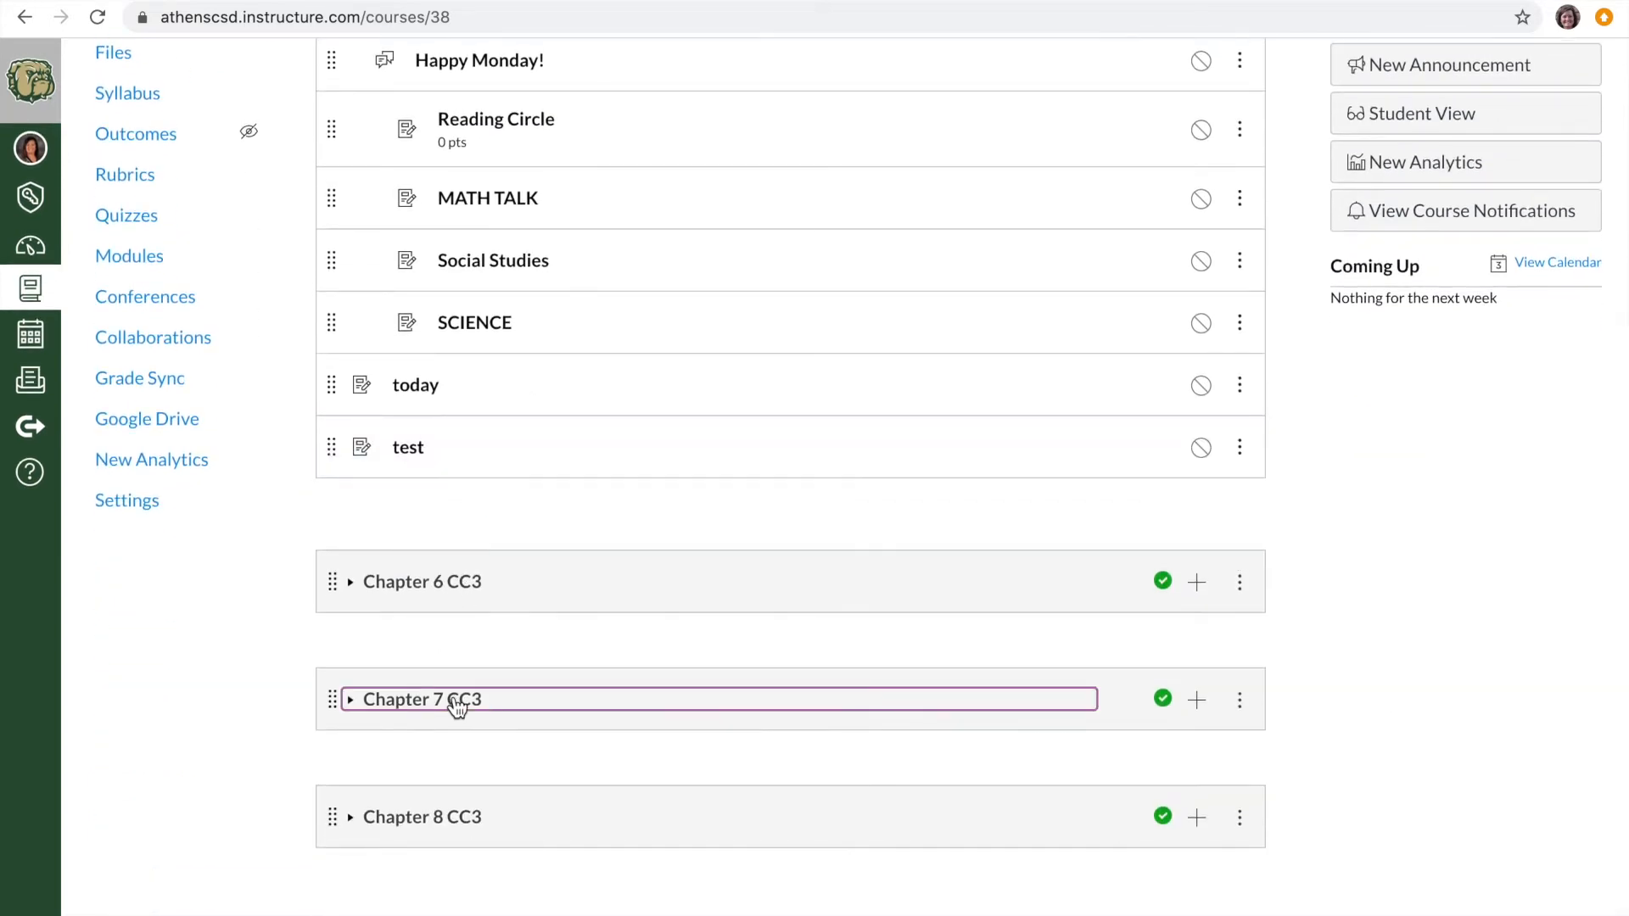
scroll(451, 716, "down", 3)
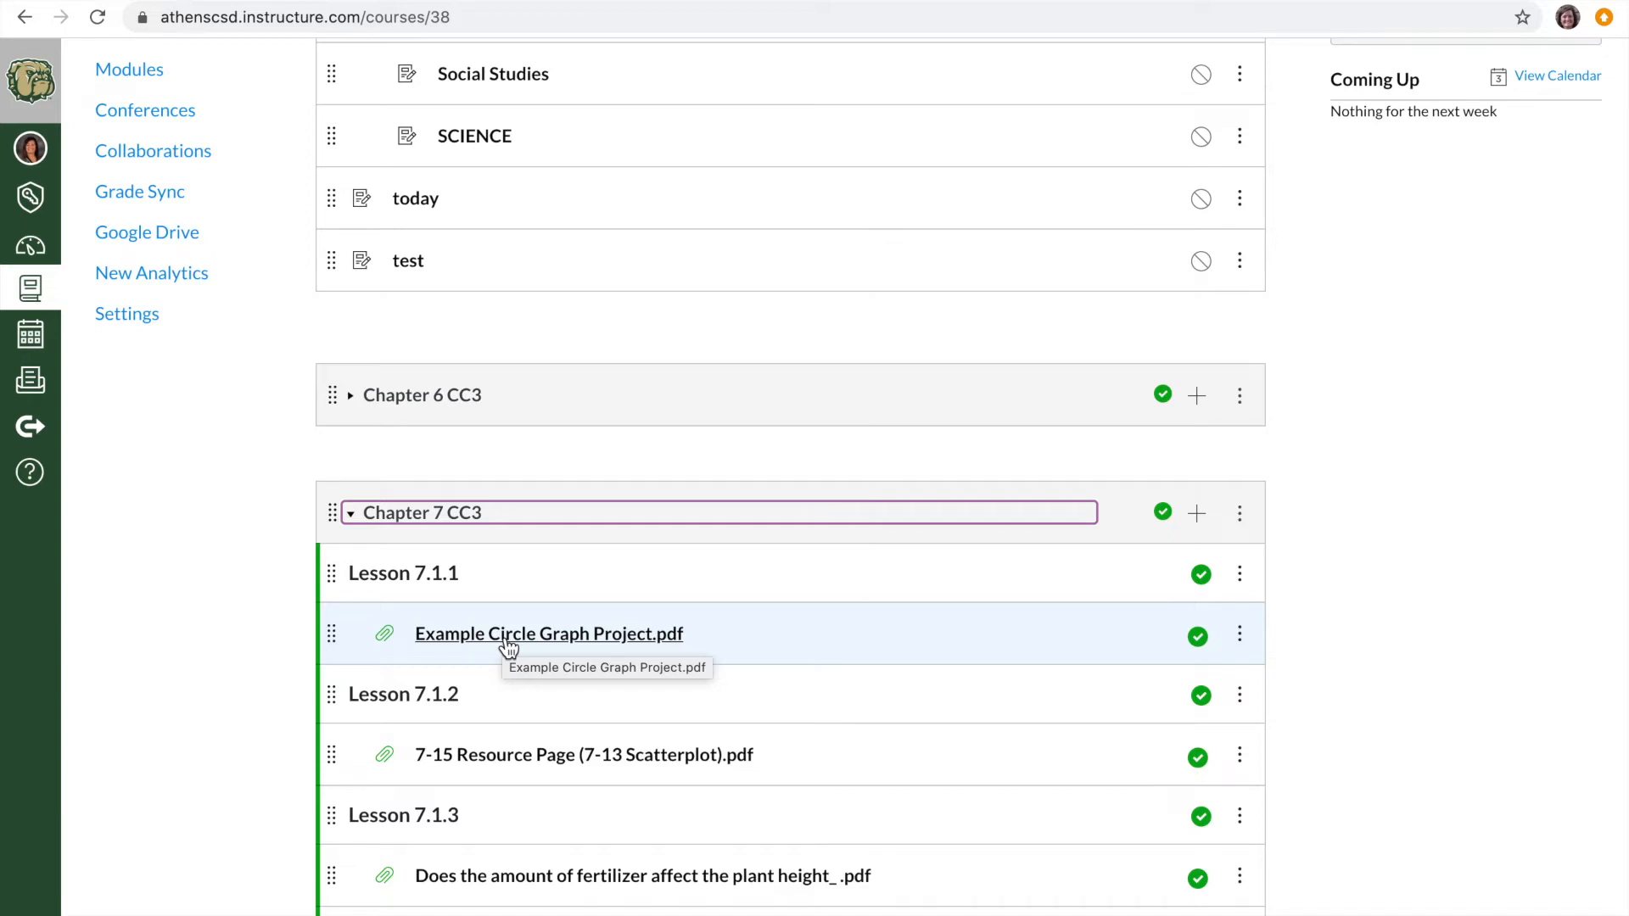
scroll(501, 661, "down", 3)
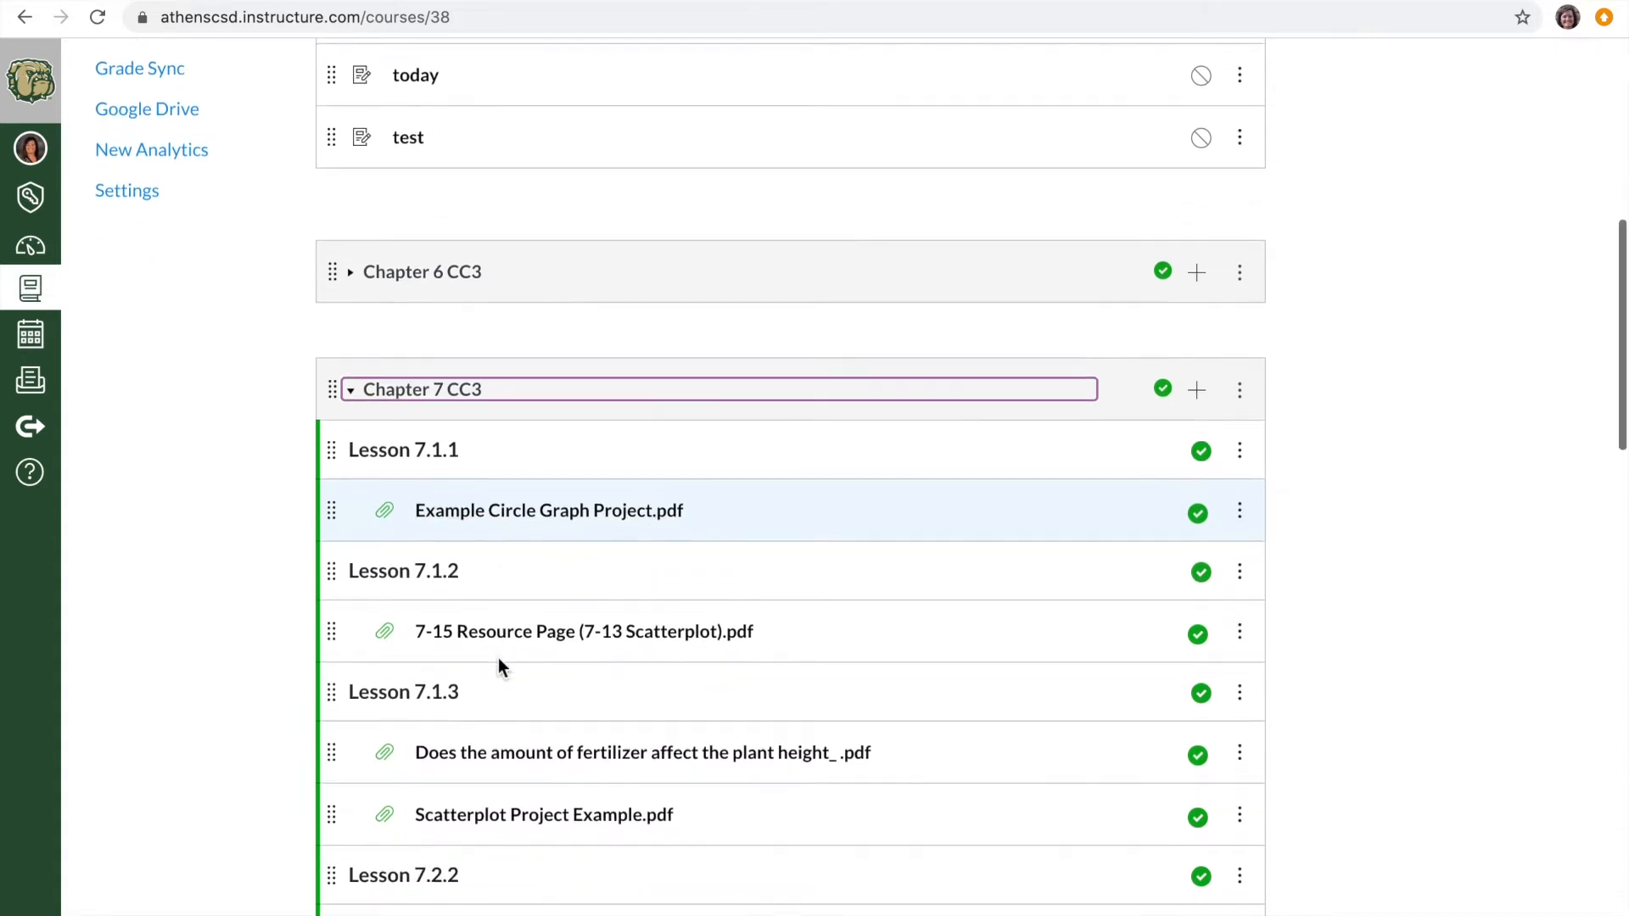
- Open the fertilizer and plant height PDF under Lesson 7.1.3, look through its table and graph, and return to the course modules
left_click(519, 709)
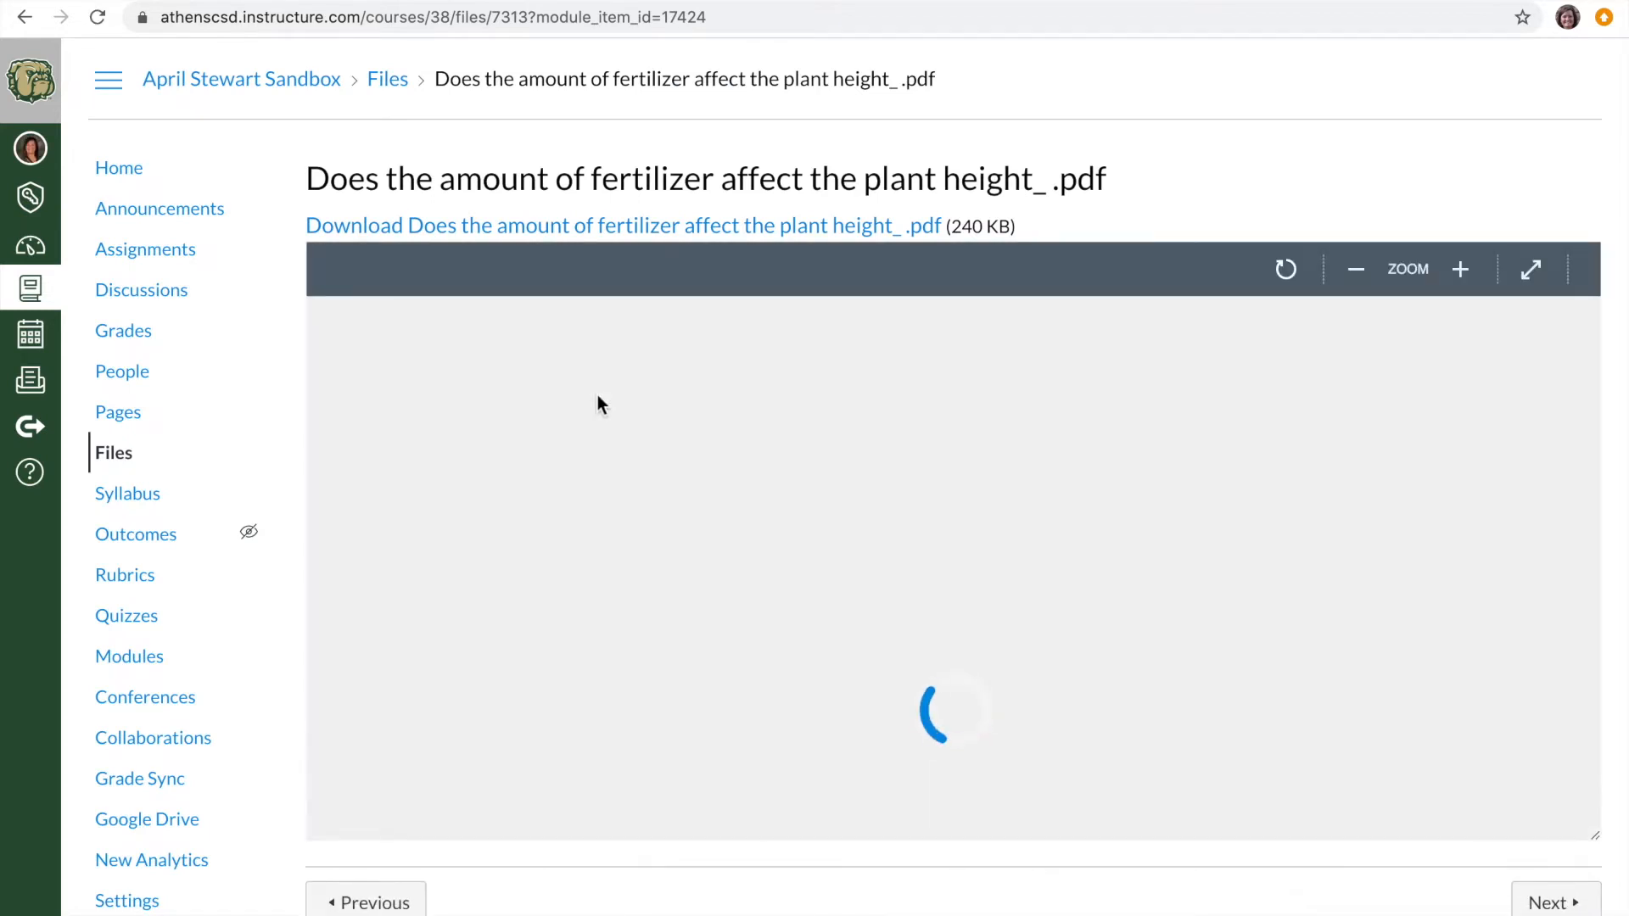
scroll(664, 447, "down", 10)
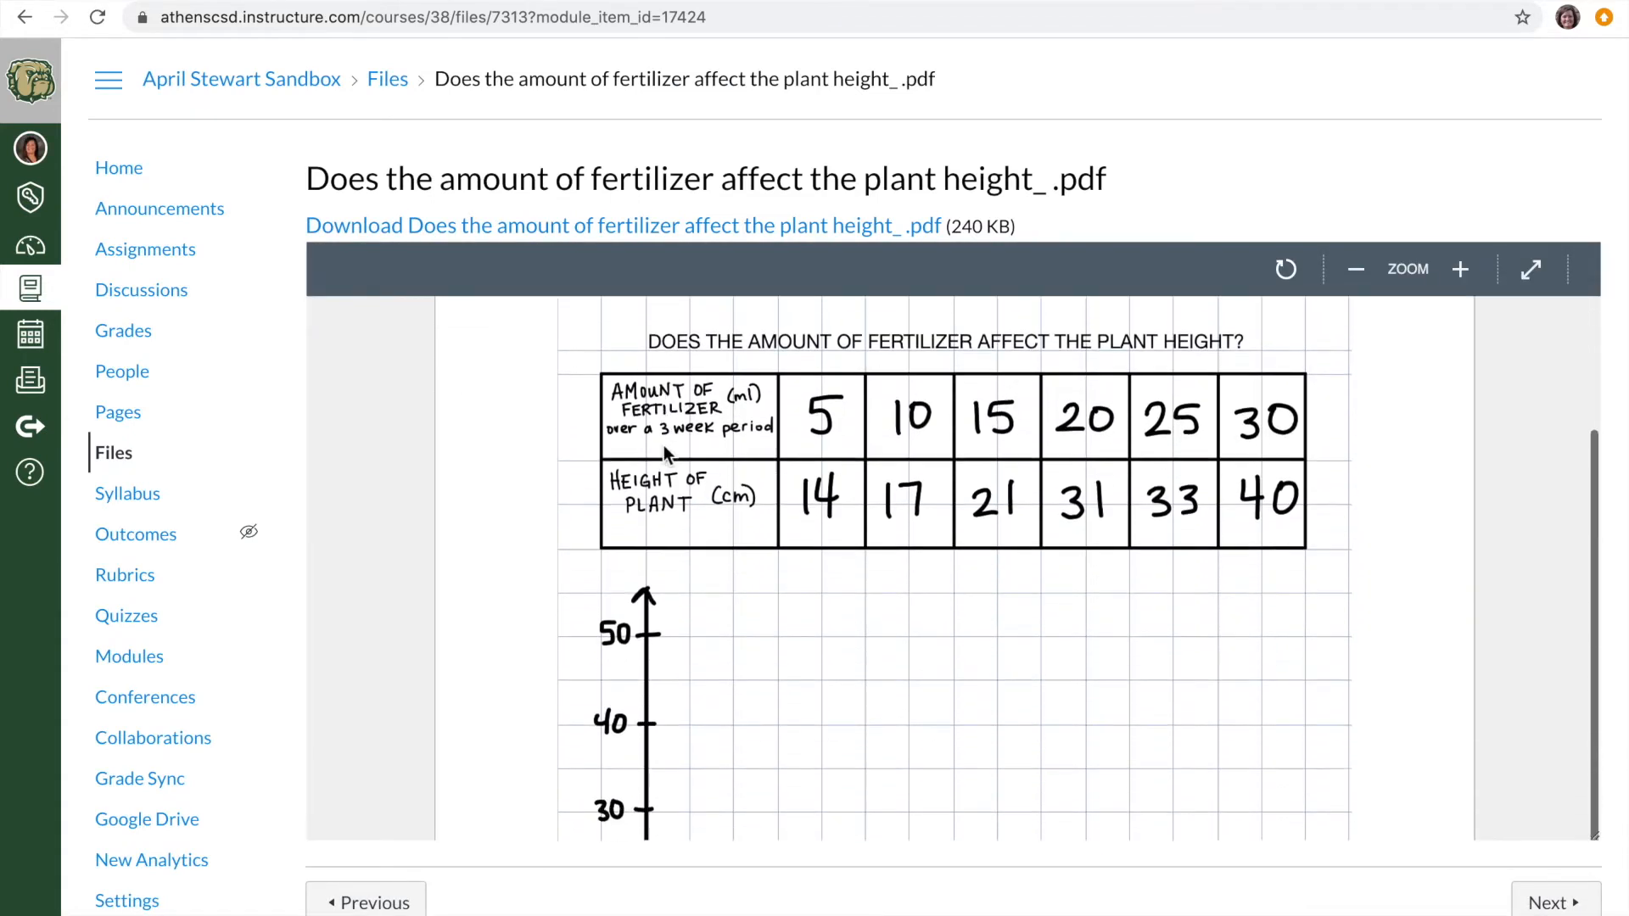
scroll(663, 446, "down", 3)
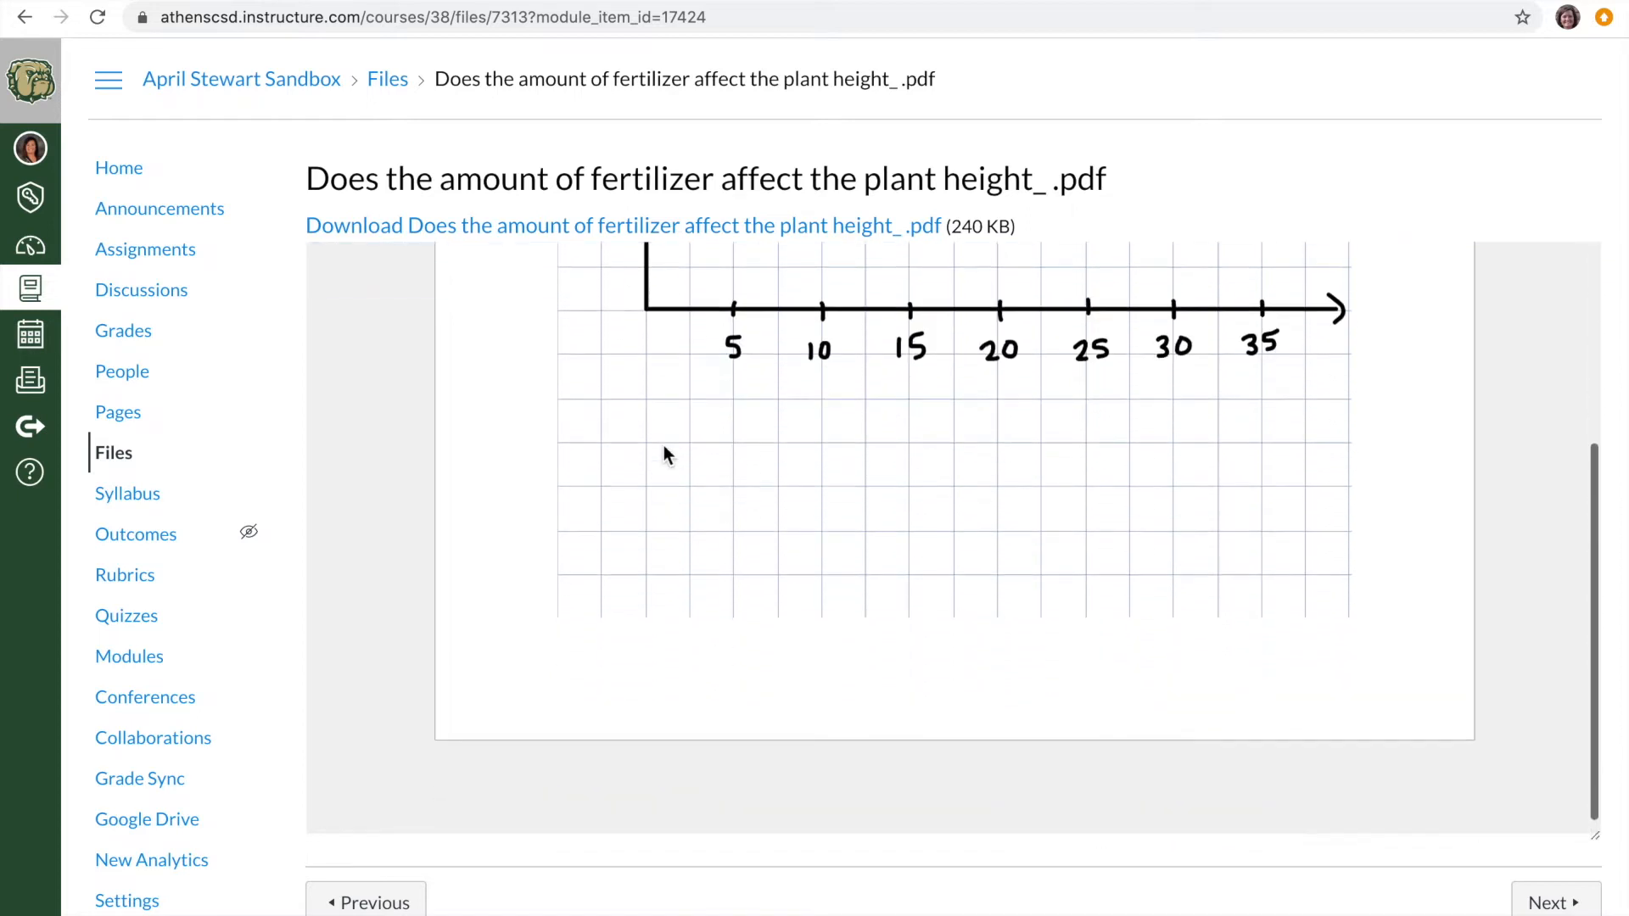
scroll(664, 445, "up", 8)
scroll(667, 455, "up", 3)
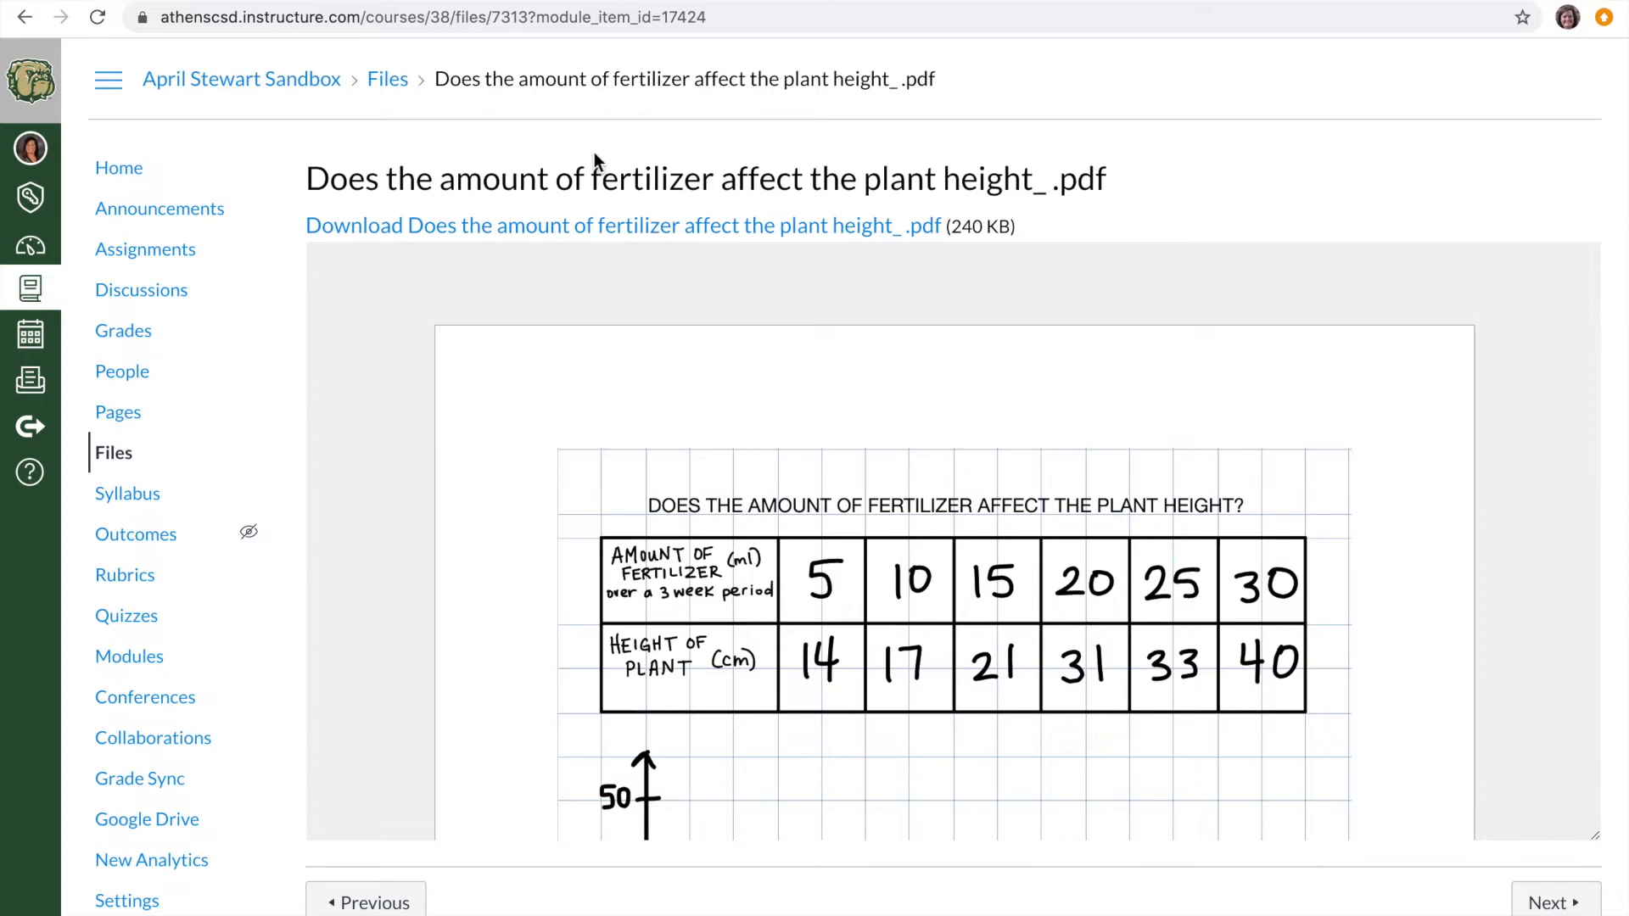
left_click(320, 82)
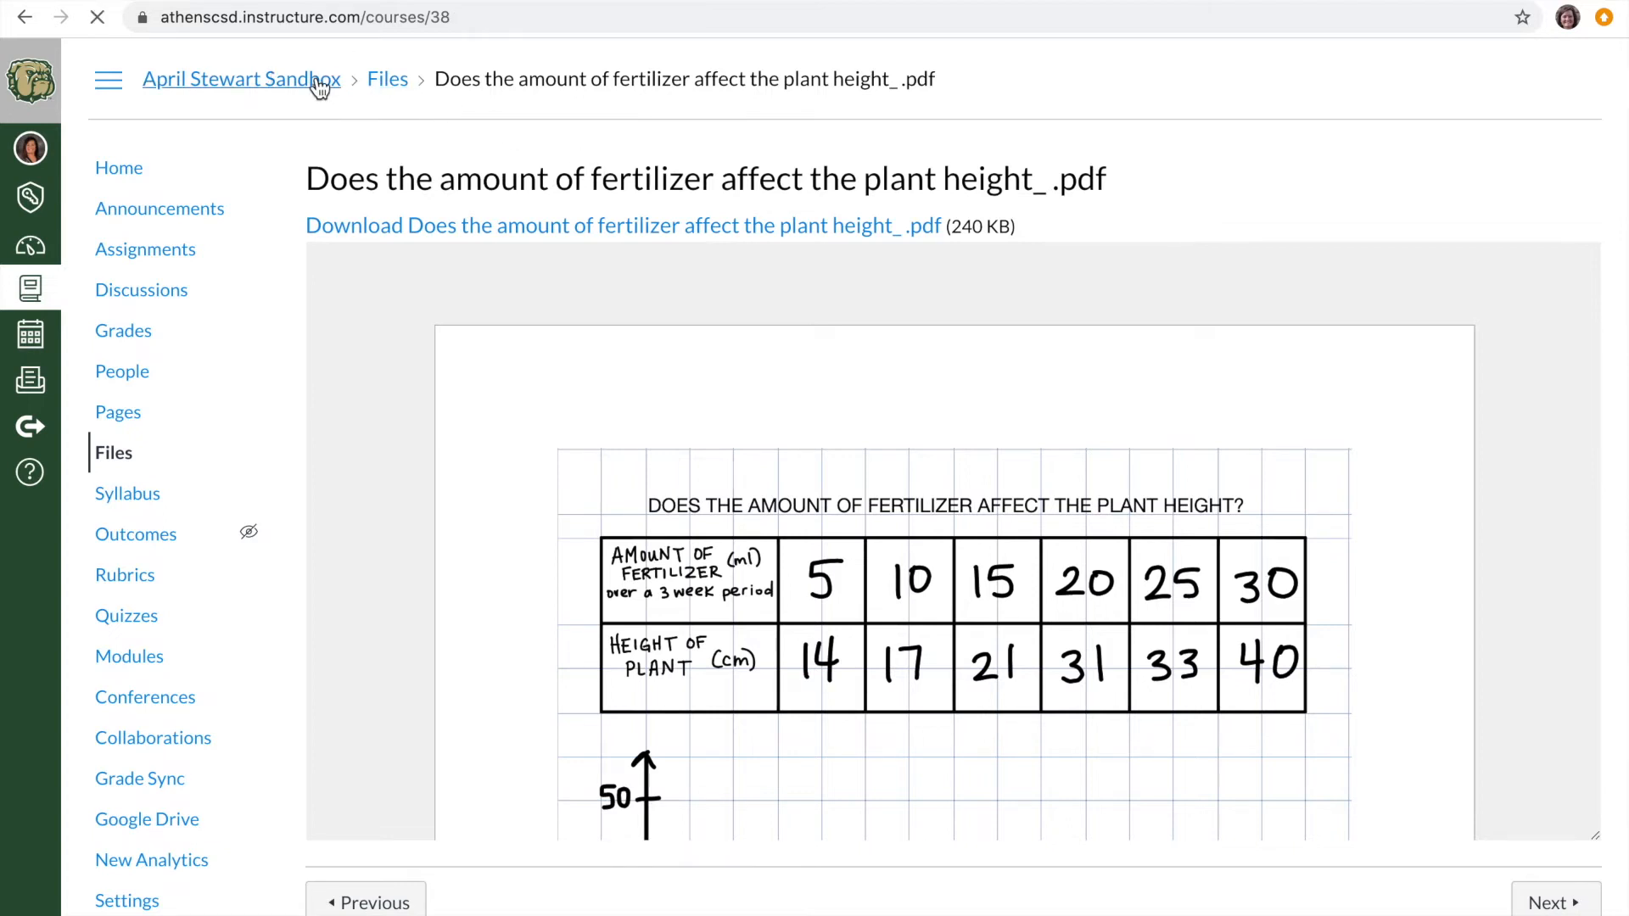
- Expand the Introduction to CANVAS module to show its items
scroll(501, 310, "down", 4)
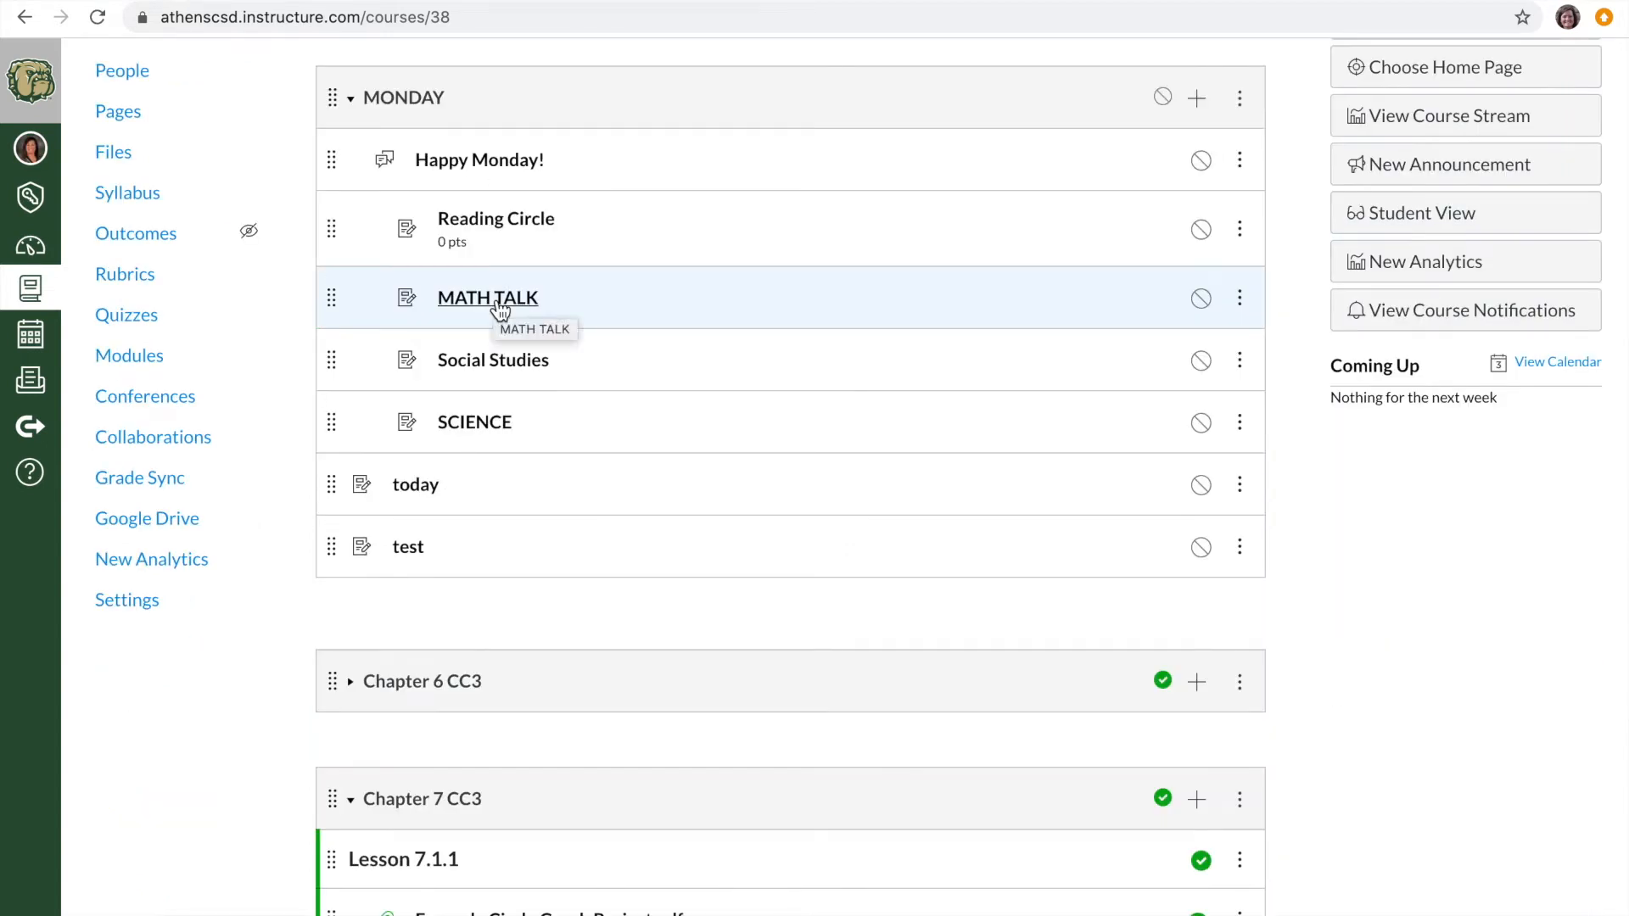
scroll(499, 318, "down", 1)
scroll(498, 314, "up", 5)
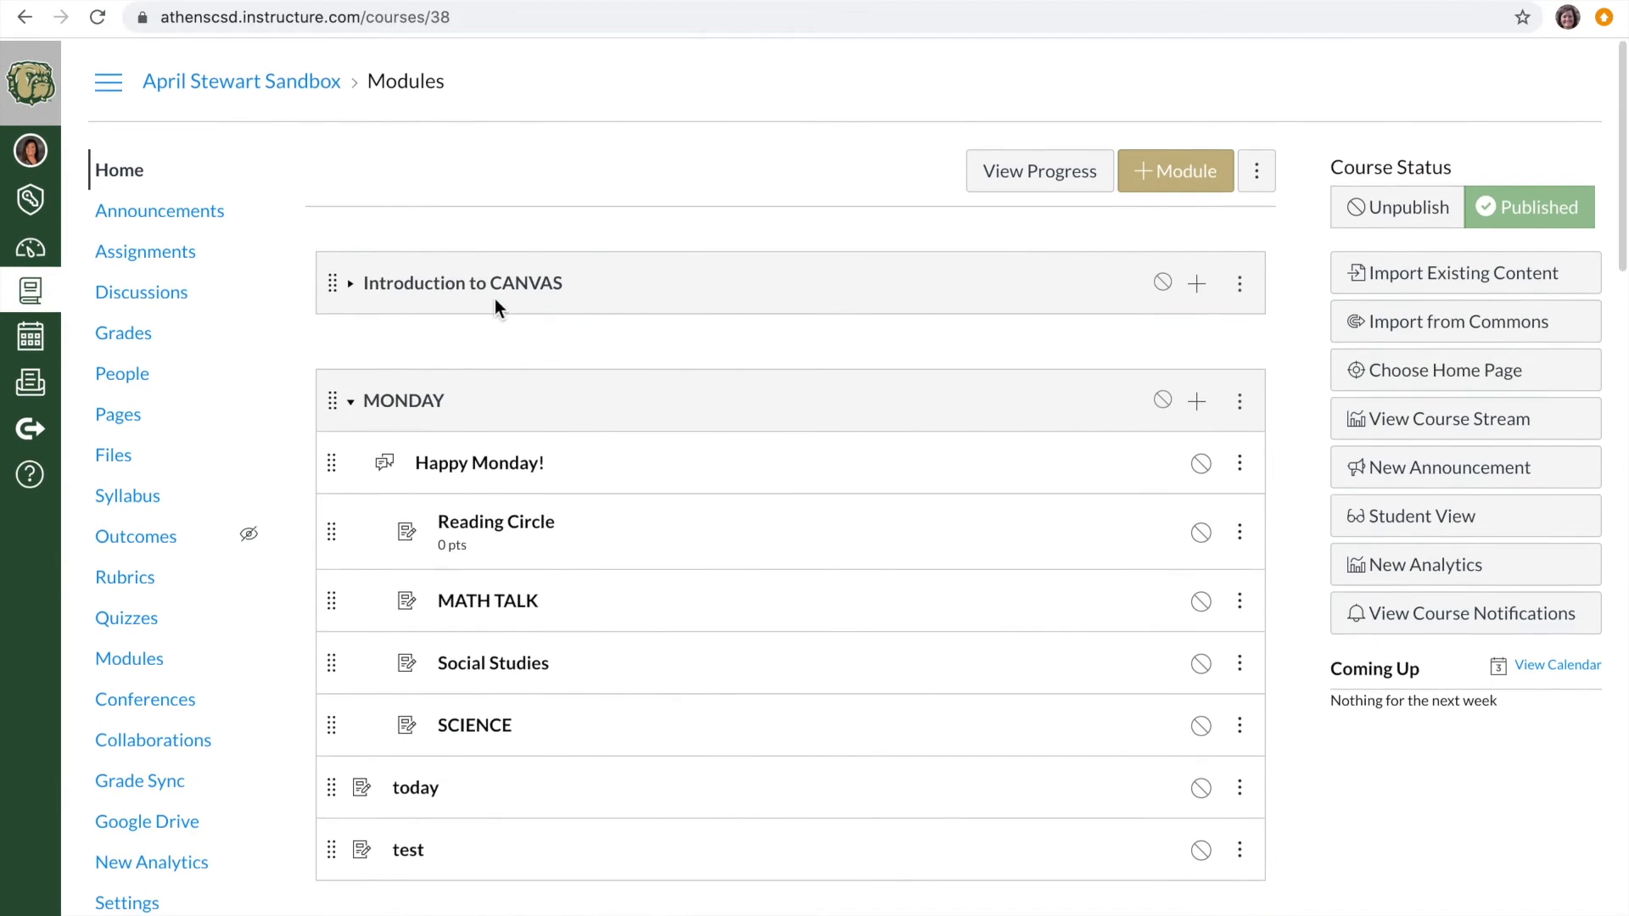
left_click(514, 289)
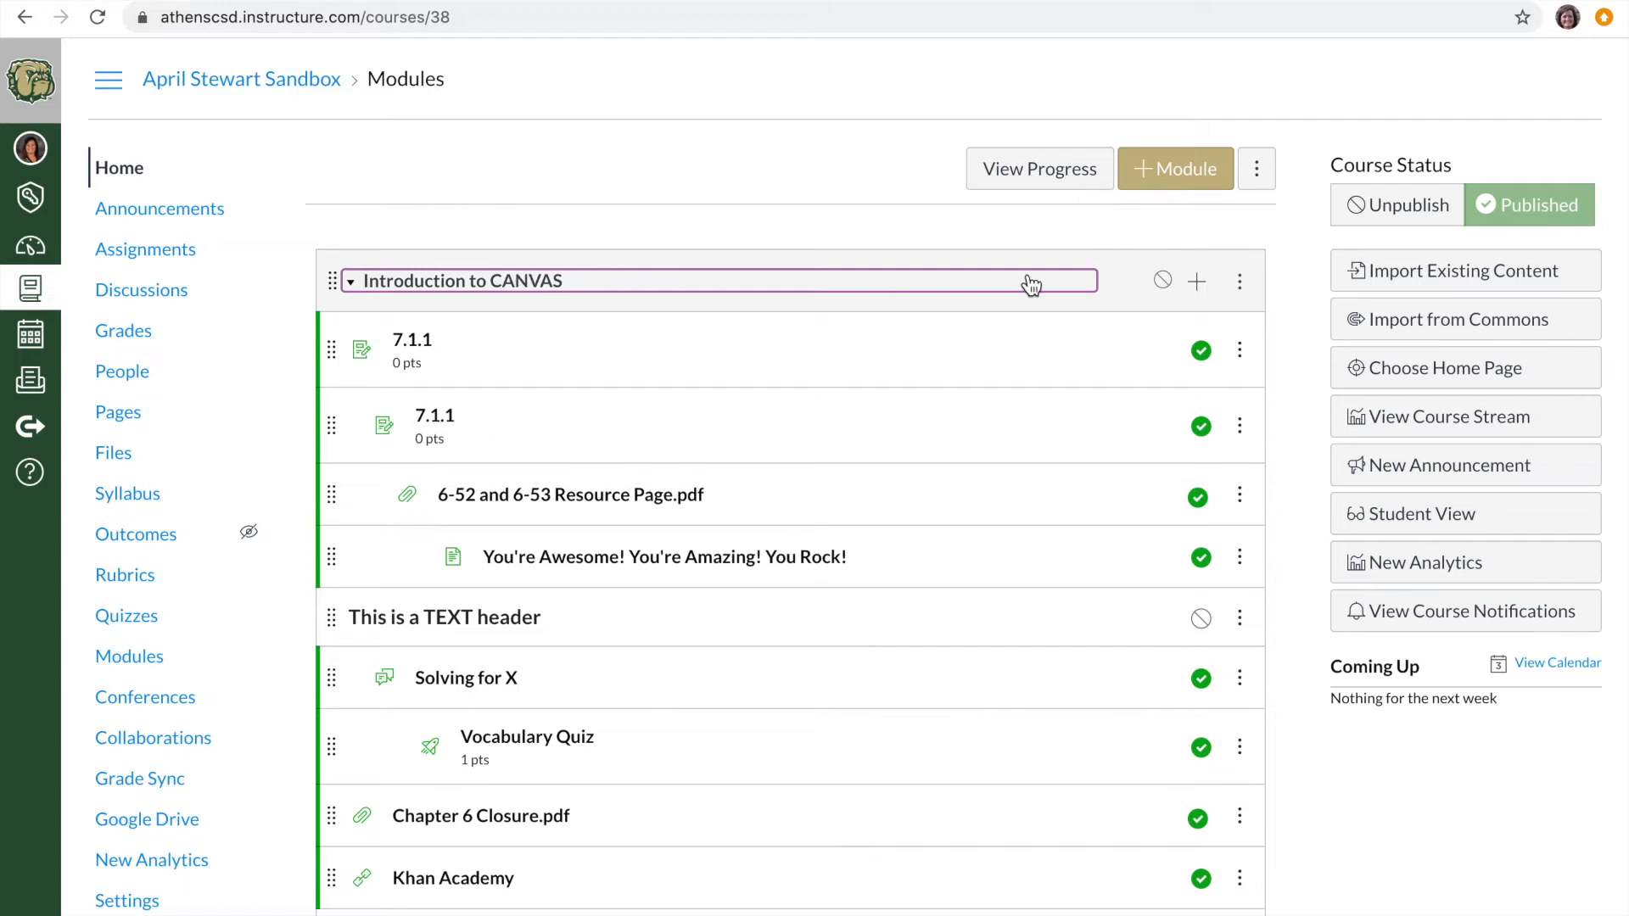
- Add a new module named "intro practice" to the course
left_click(1187, 173)
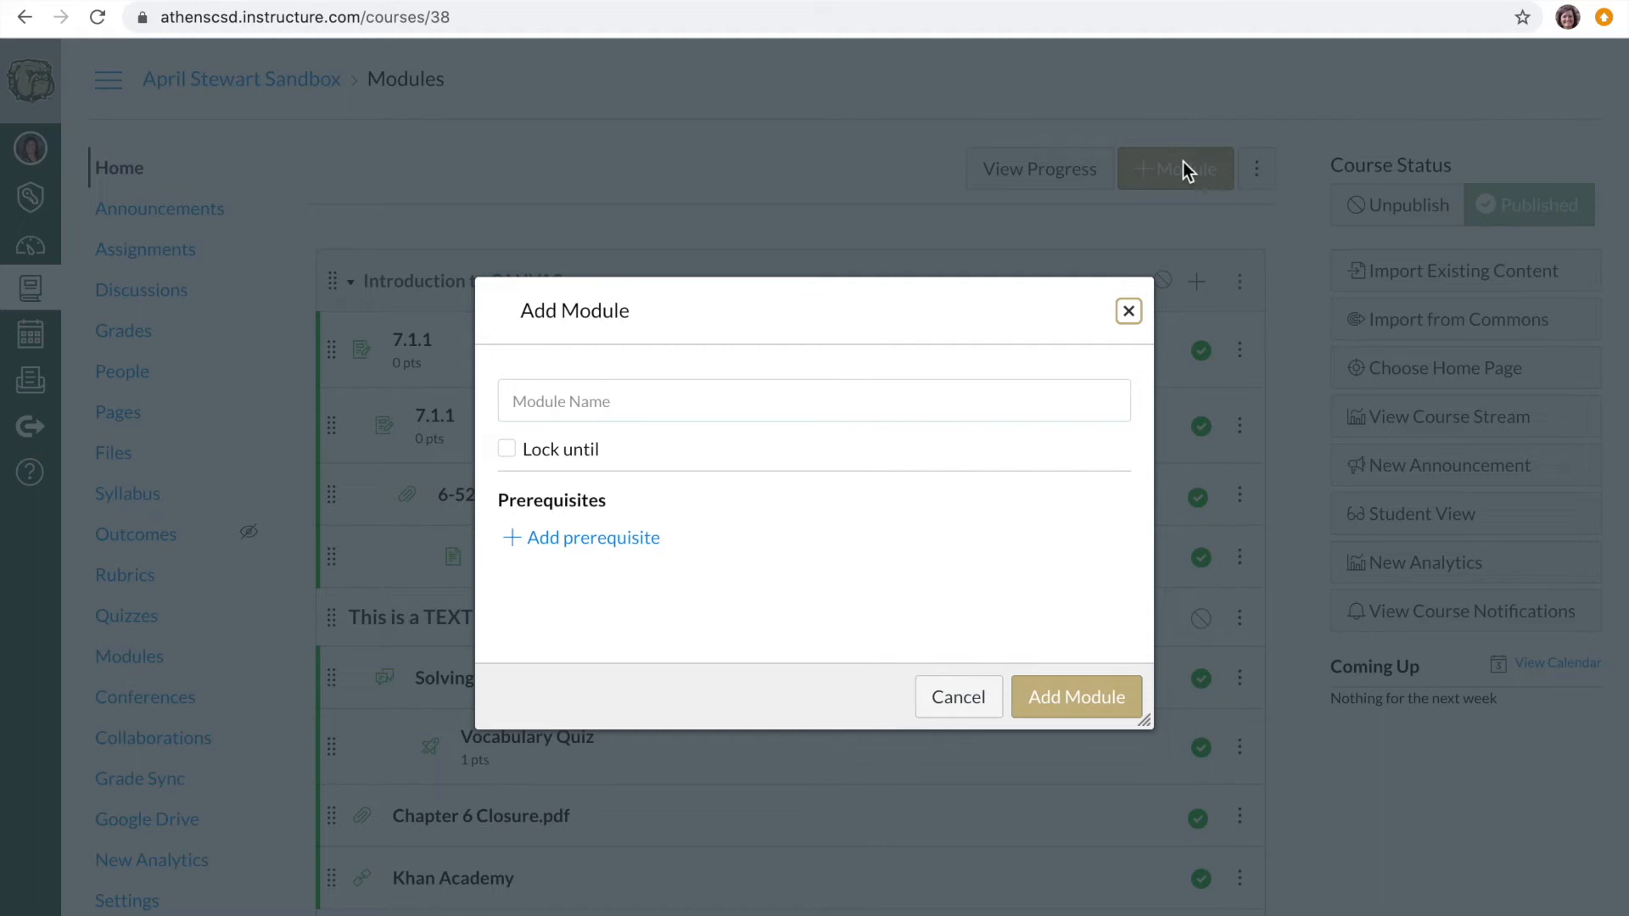
left_click(679, 397)
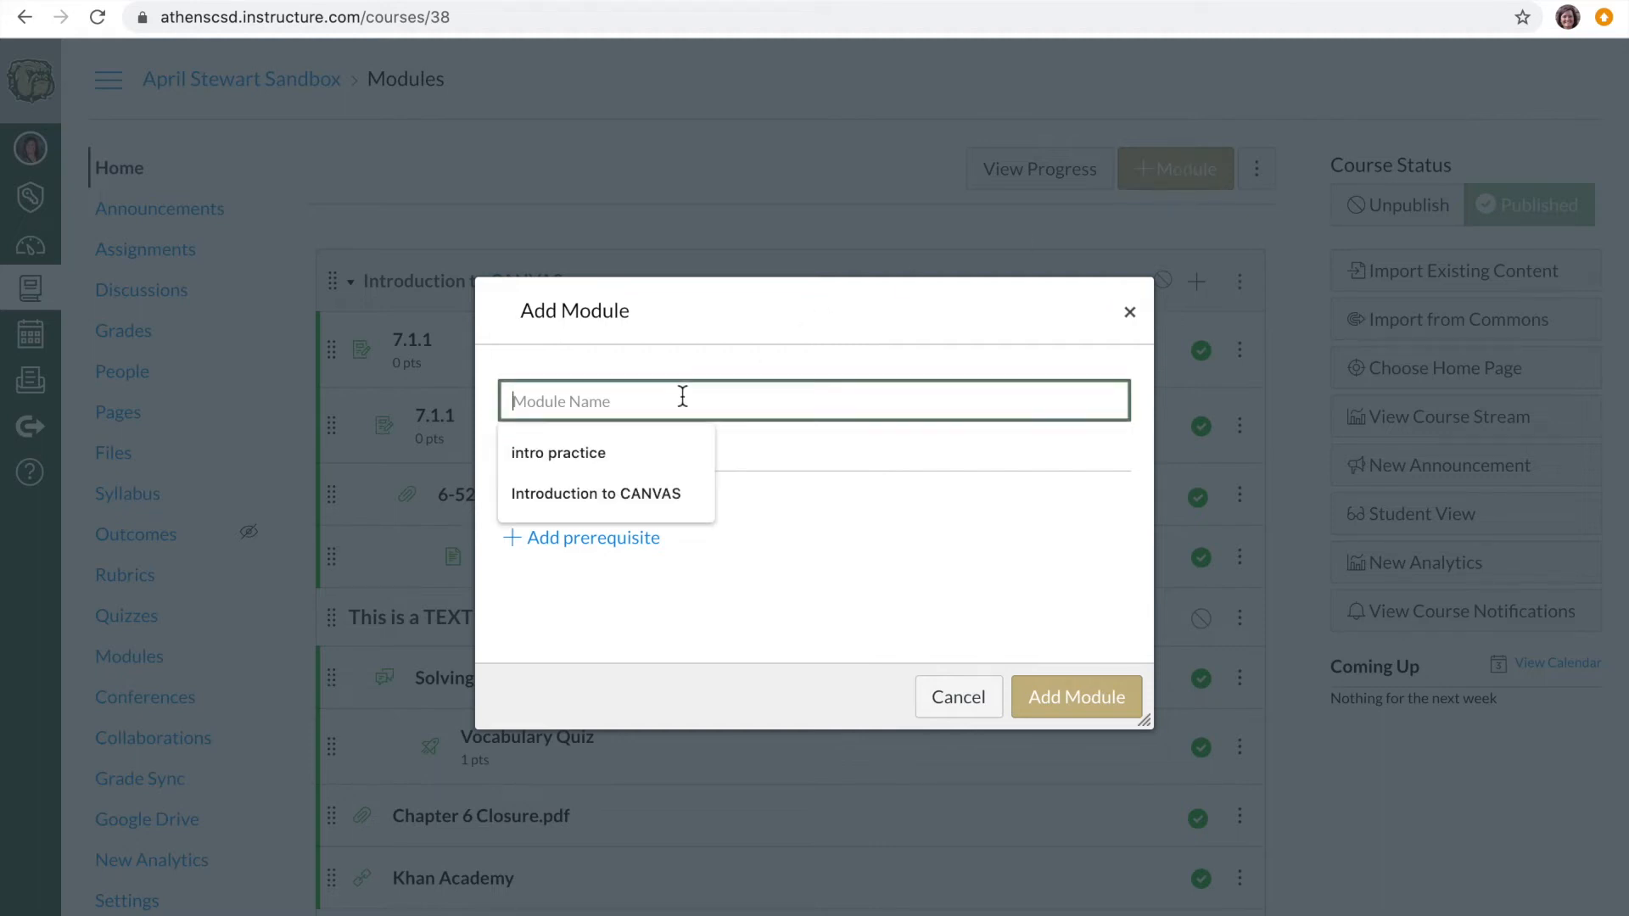
left_click(578, 455)
left_click(1072, 704)
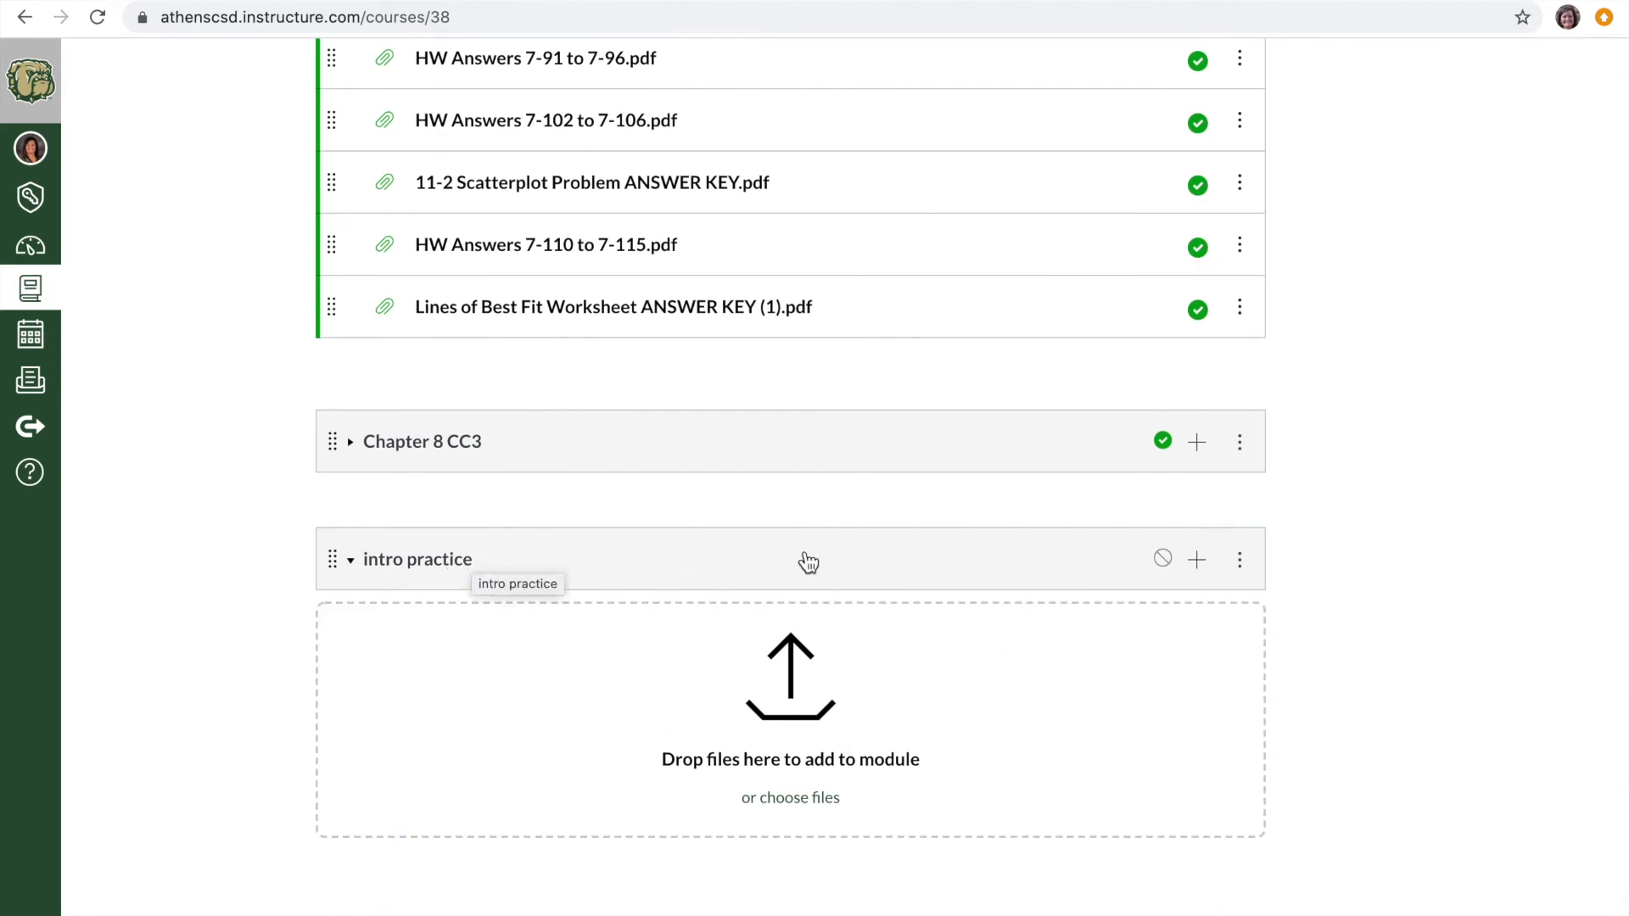
- Add the existing assignment 7.2.2 to the intro practice module, indented one level
left_click(1197, 560)
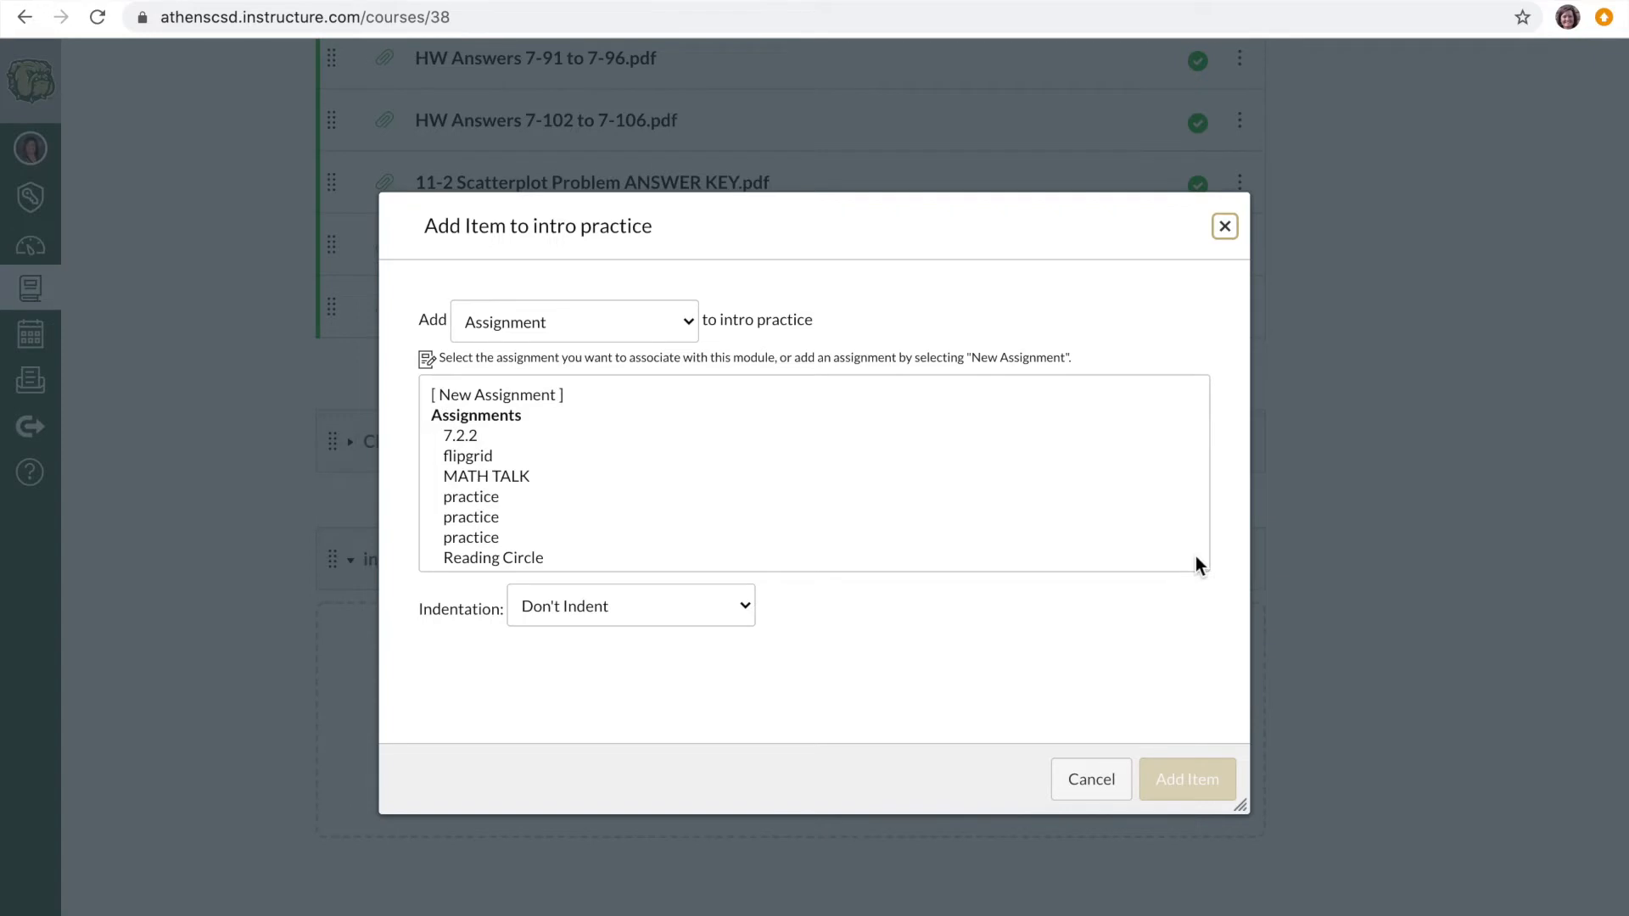
left_click(684, 320)
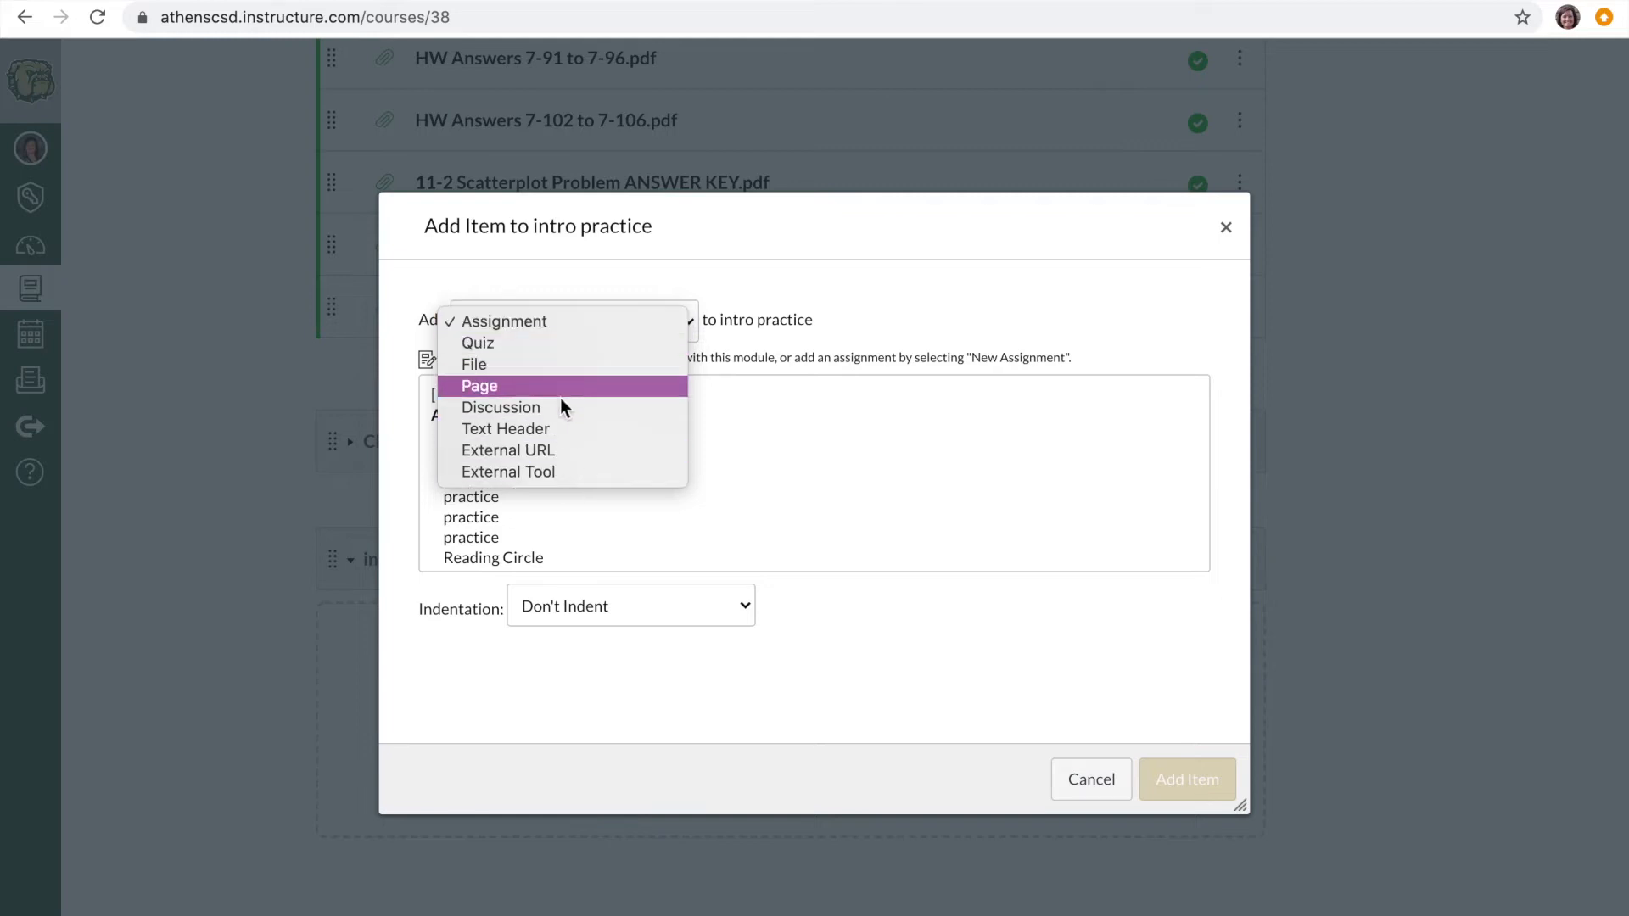
left_click(813, 654)
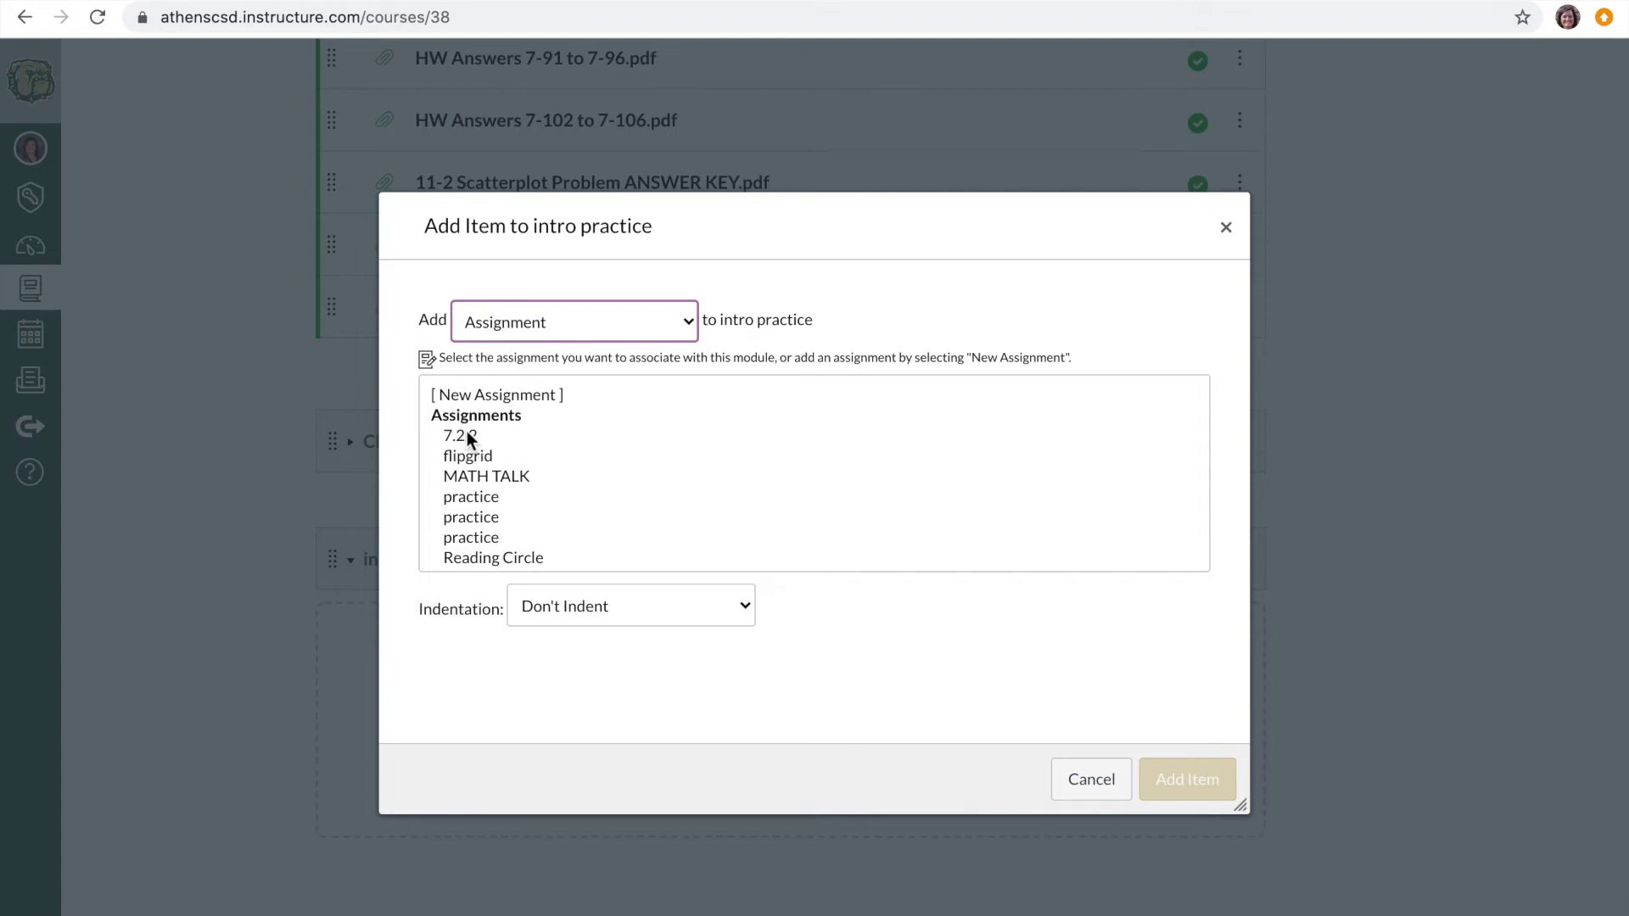
left_click(467, 433)
left_click(575, 608)
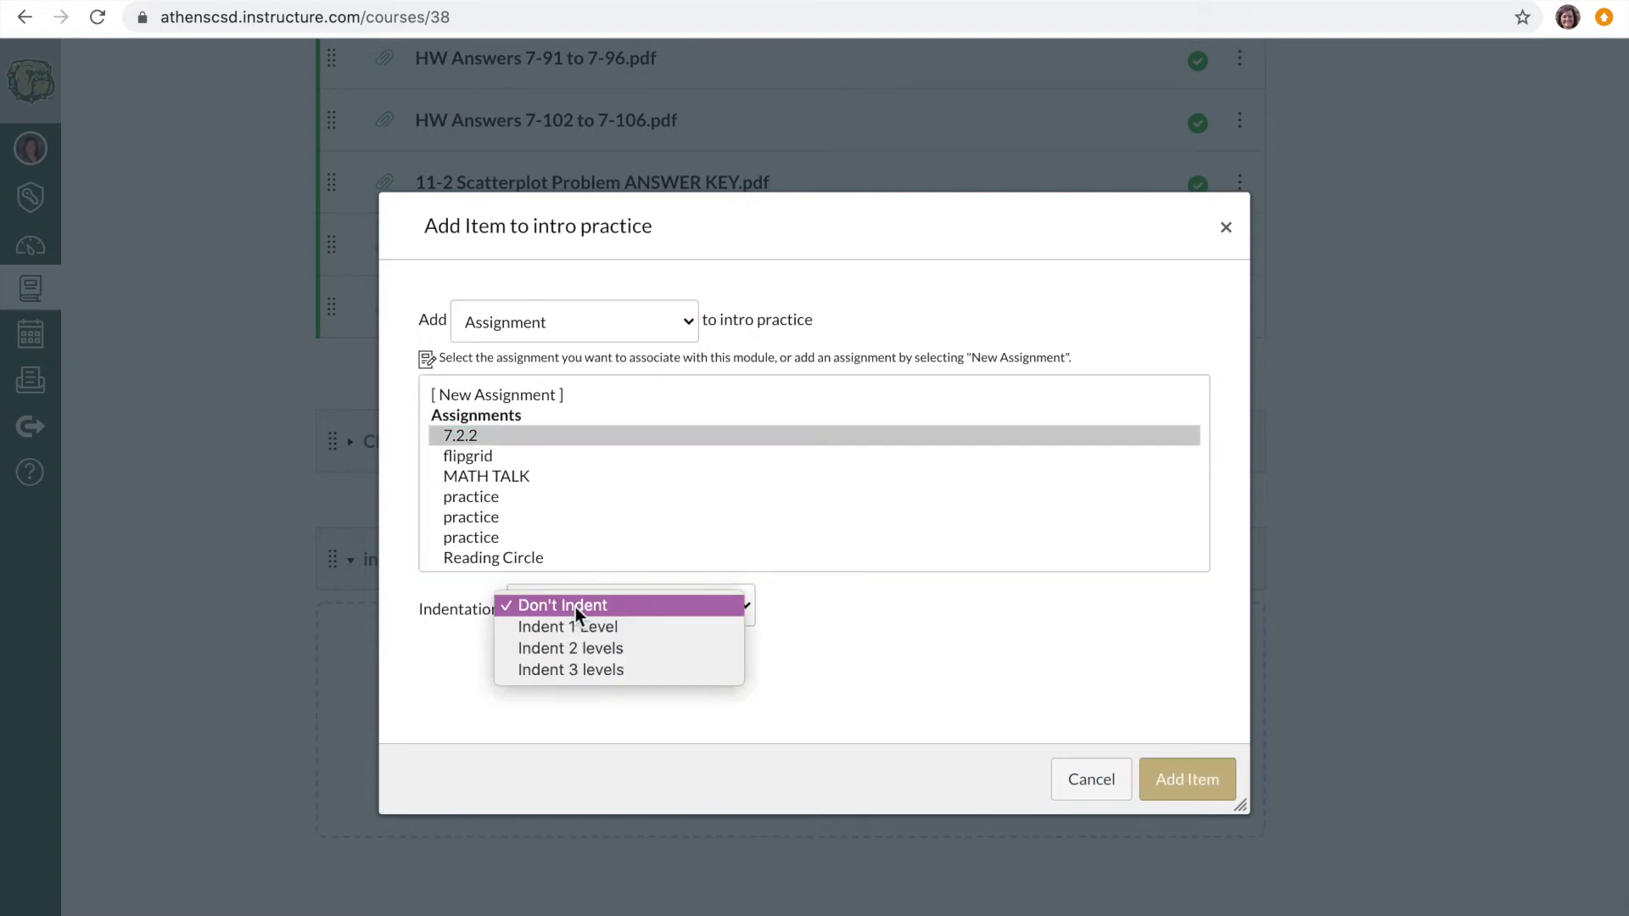
left_click(583, 626)
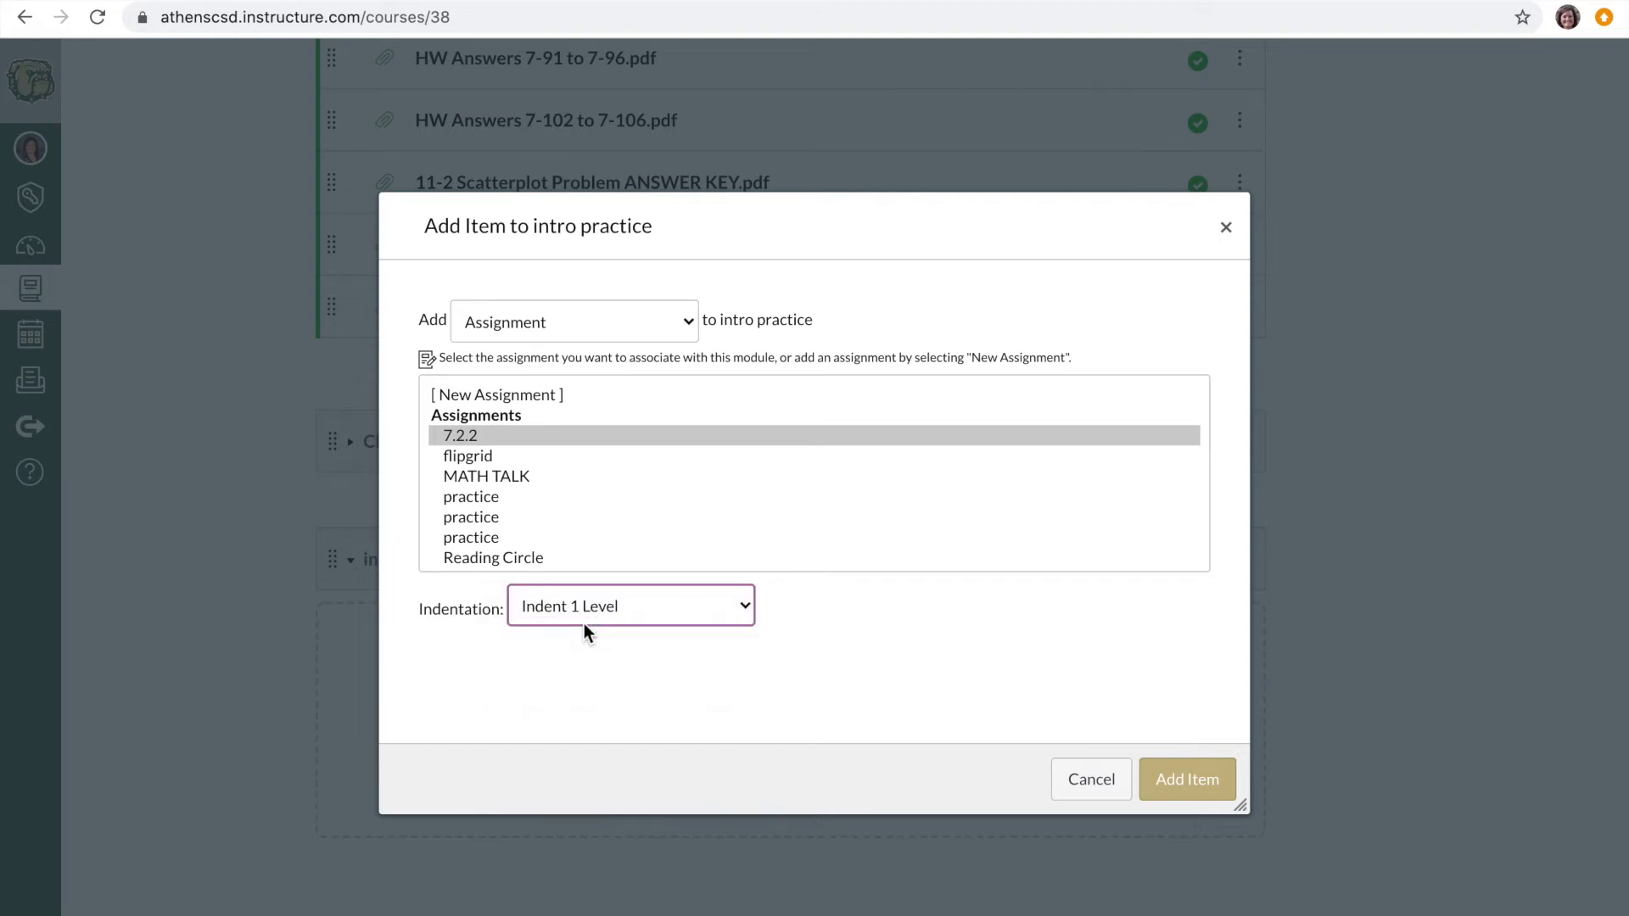
left_click(1192, 780)
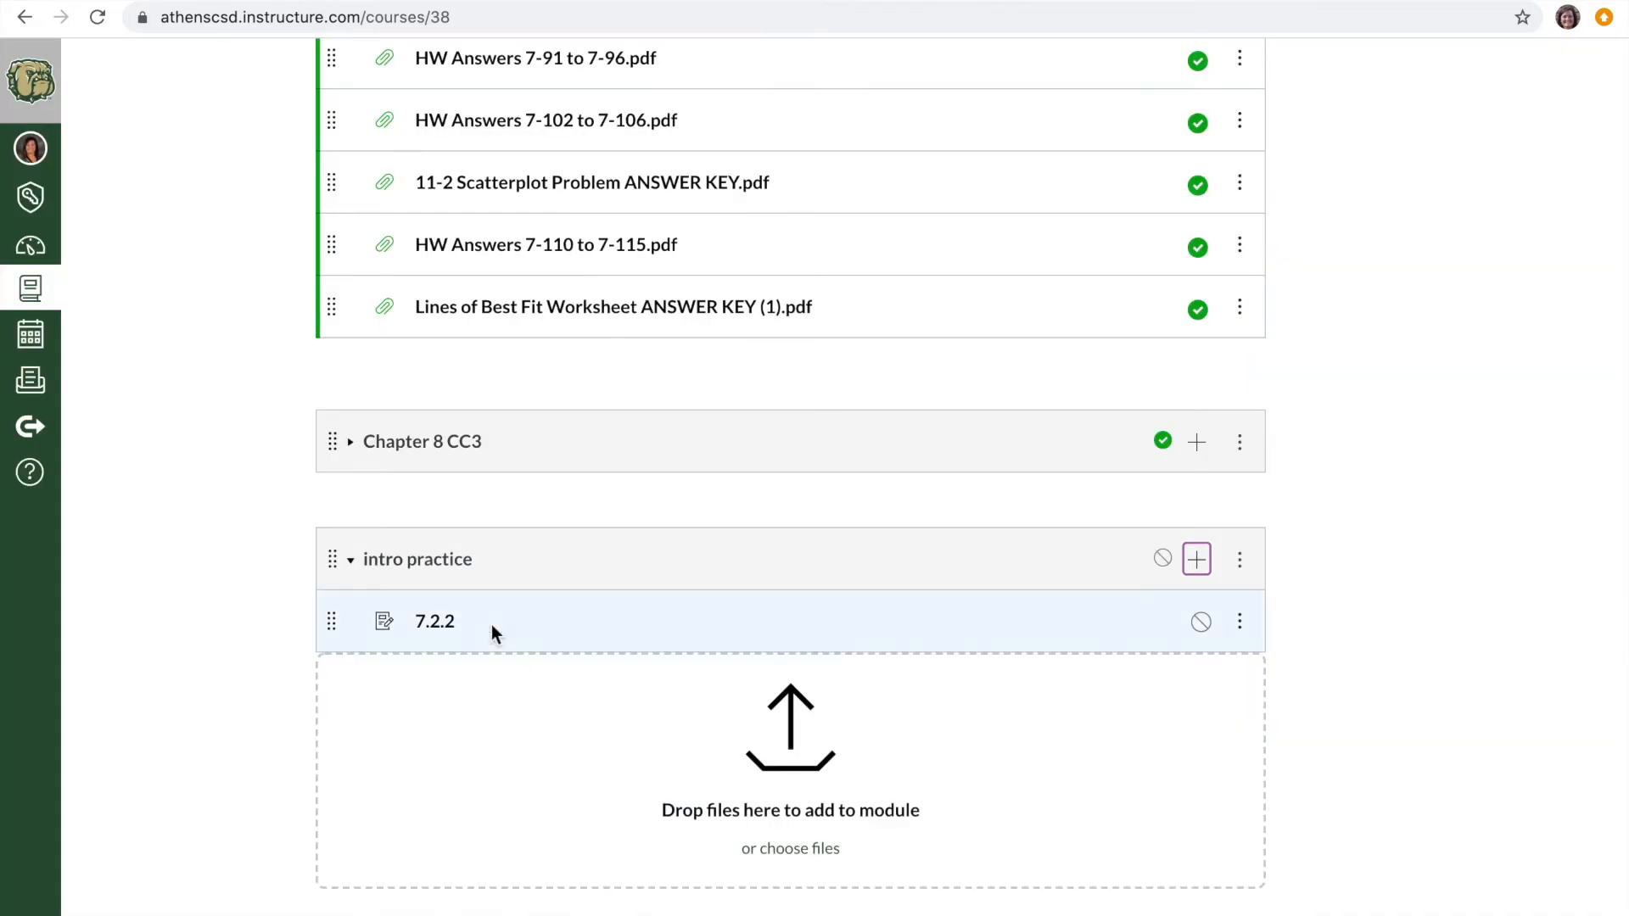
- Open assignment 7.2.2 in its editor to view the available fields, and return to the course modules without changes
left_click(444, 629)
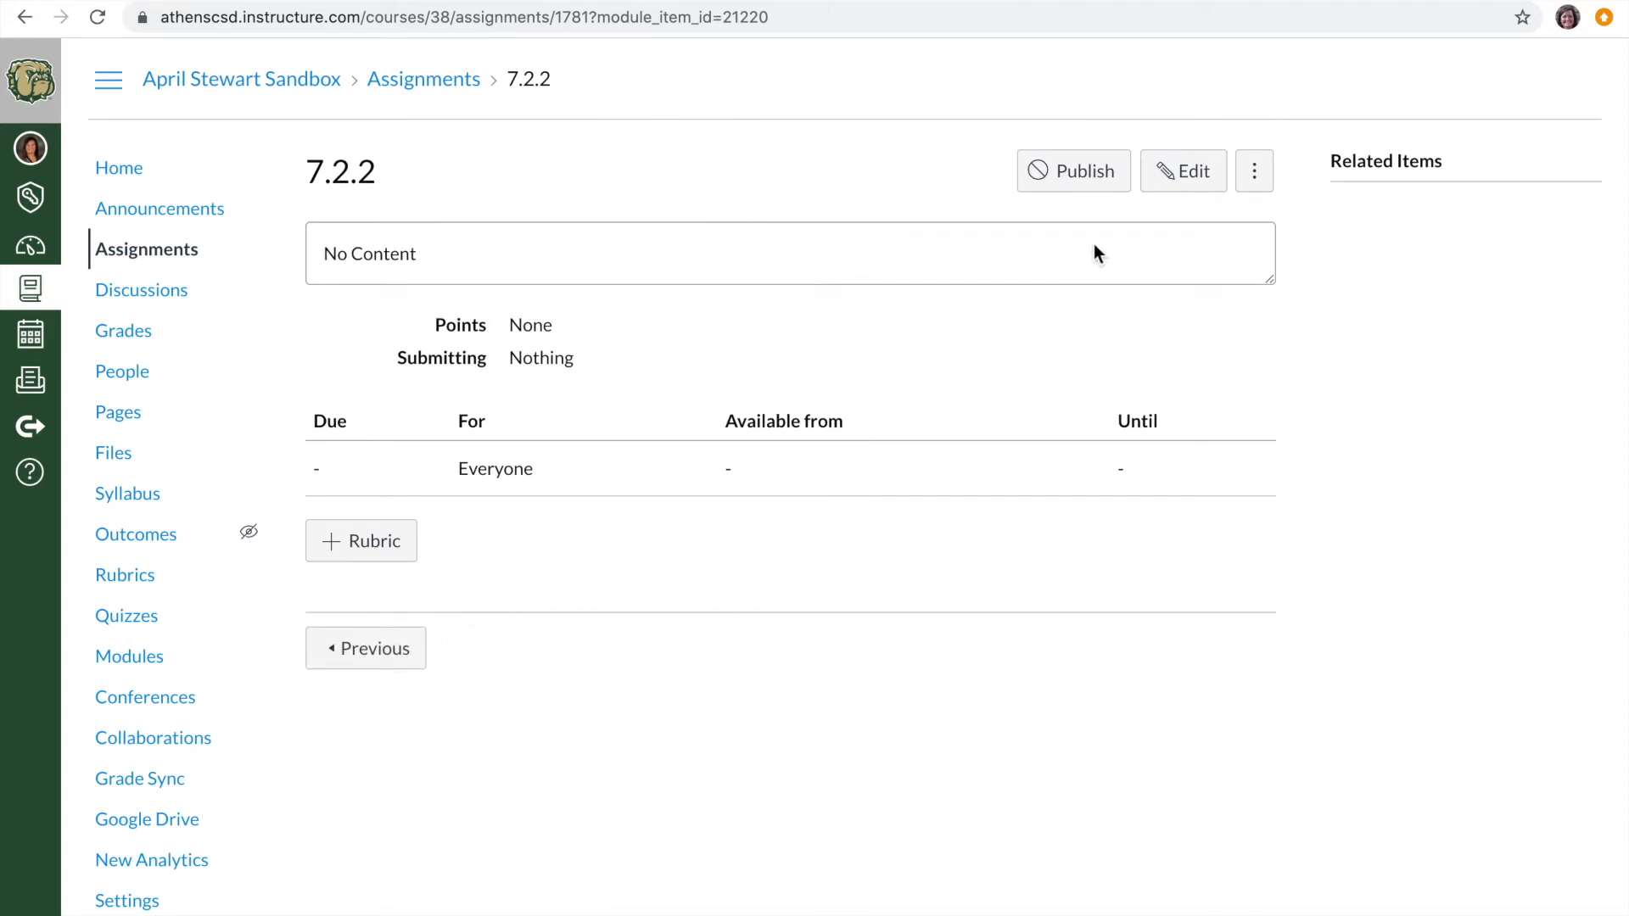
left_click(1185, 173)
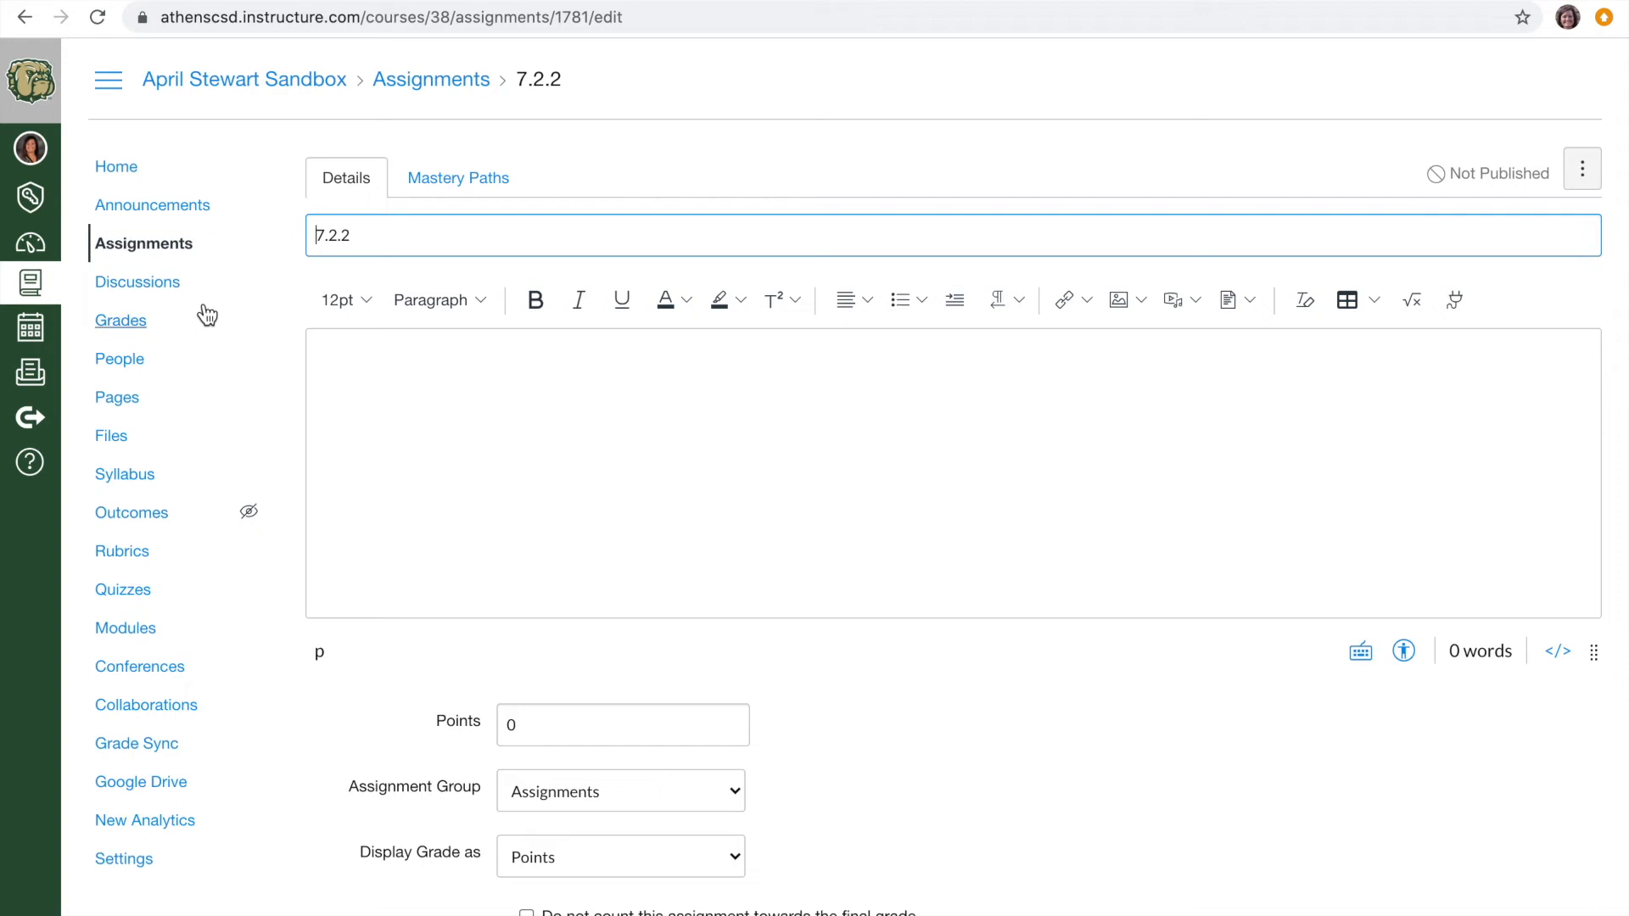
left_click(308, 89)
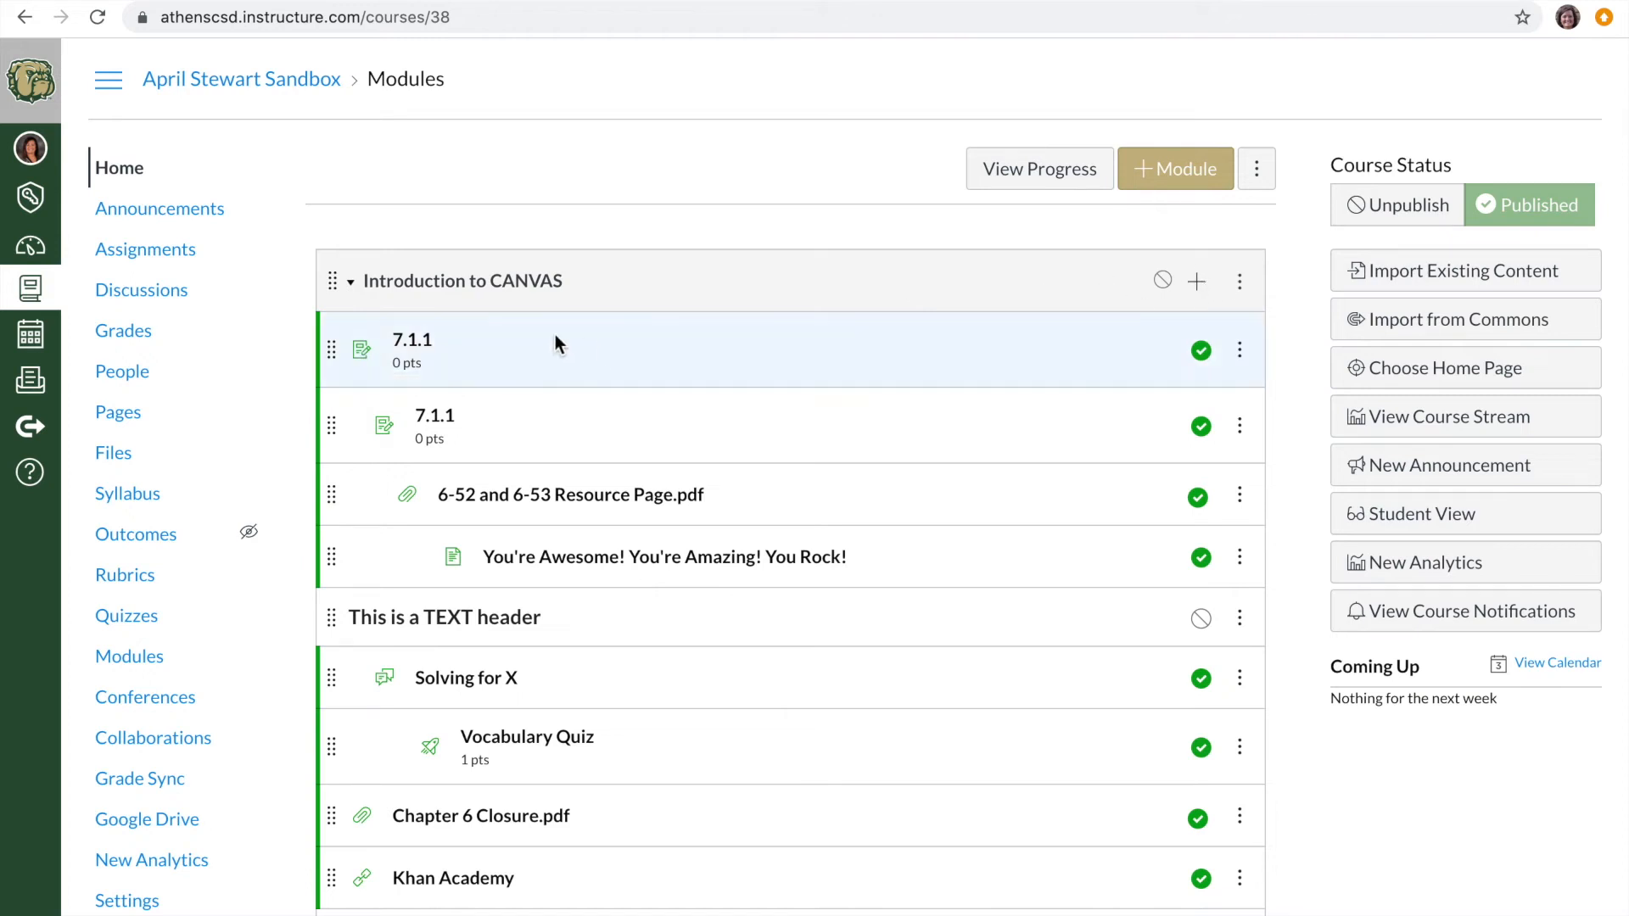
- Open the first 7.1.1 assignment in Introduction to CANVAS, briefly play its first video, review the page, and return to the modules
left_click(421, 347)
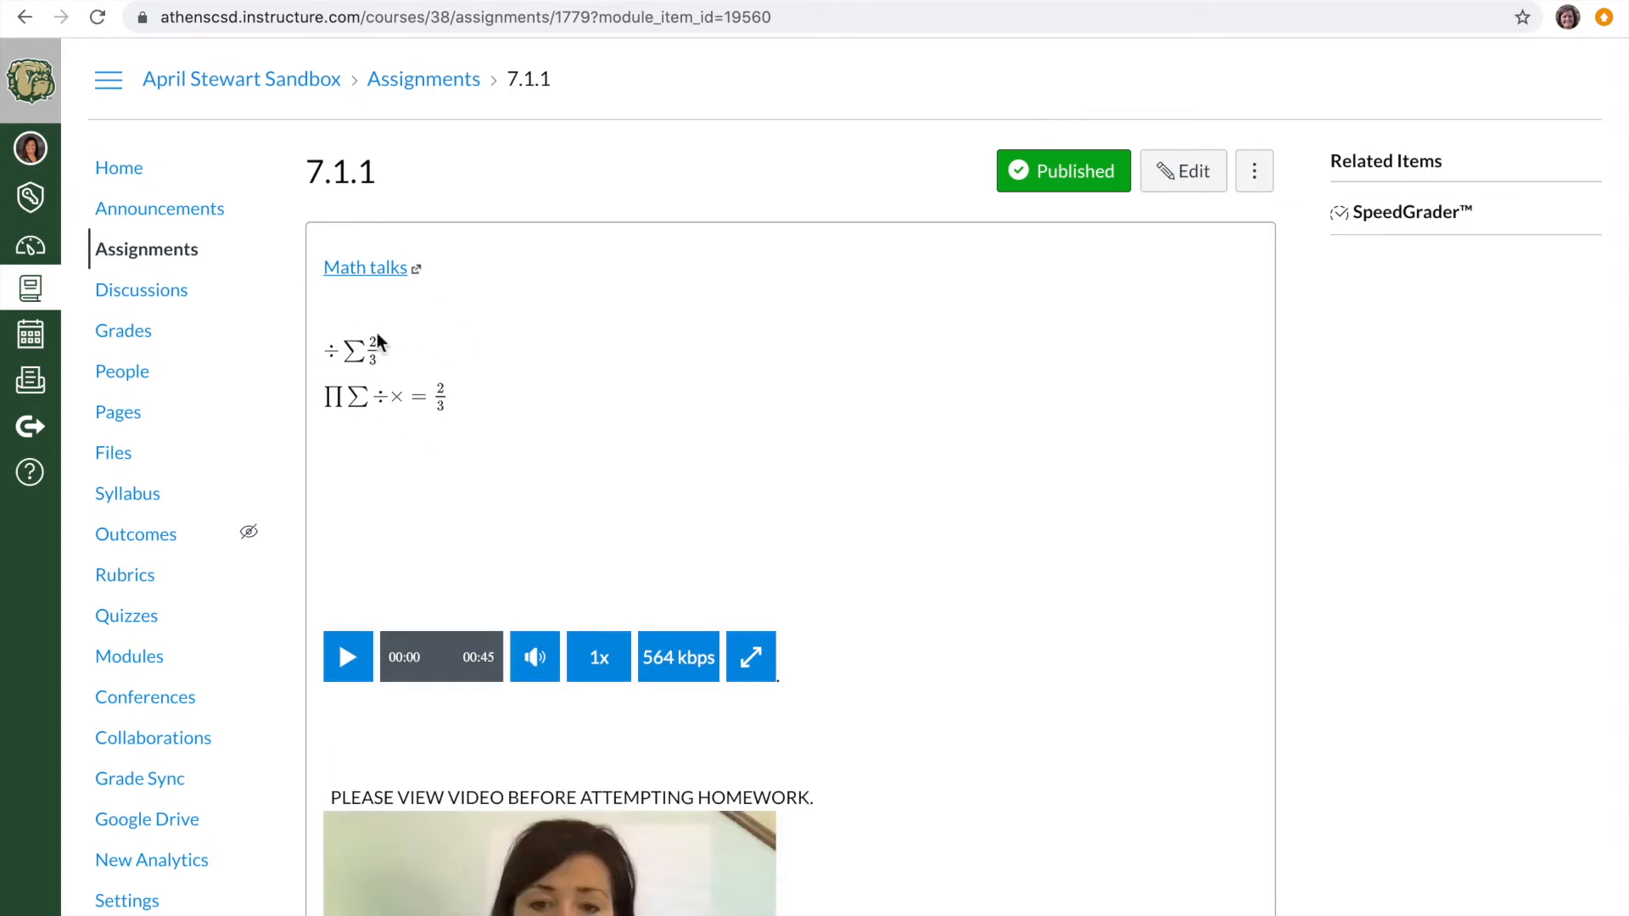
left_click(348, 658)
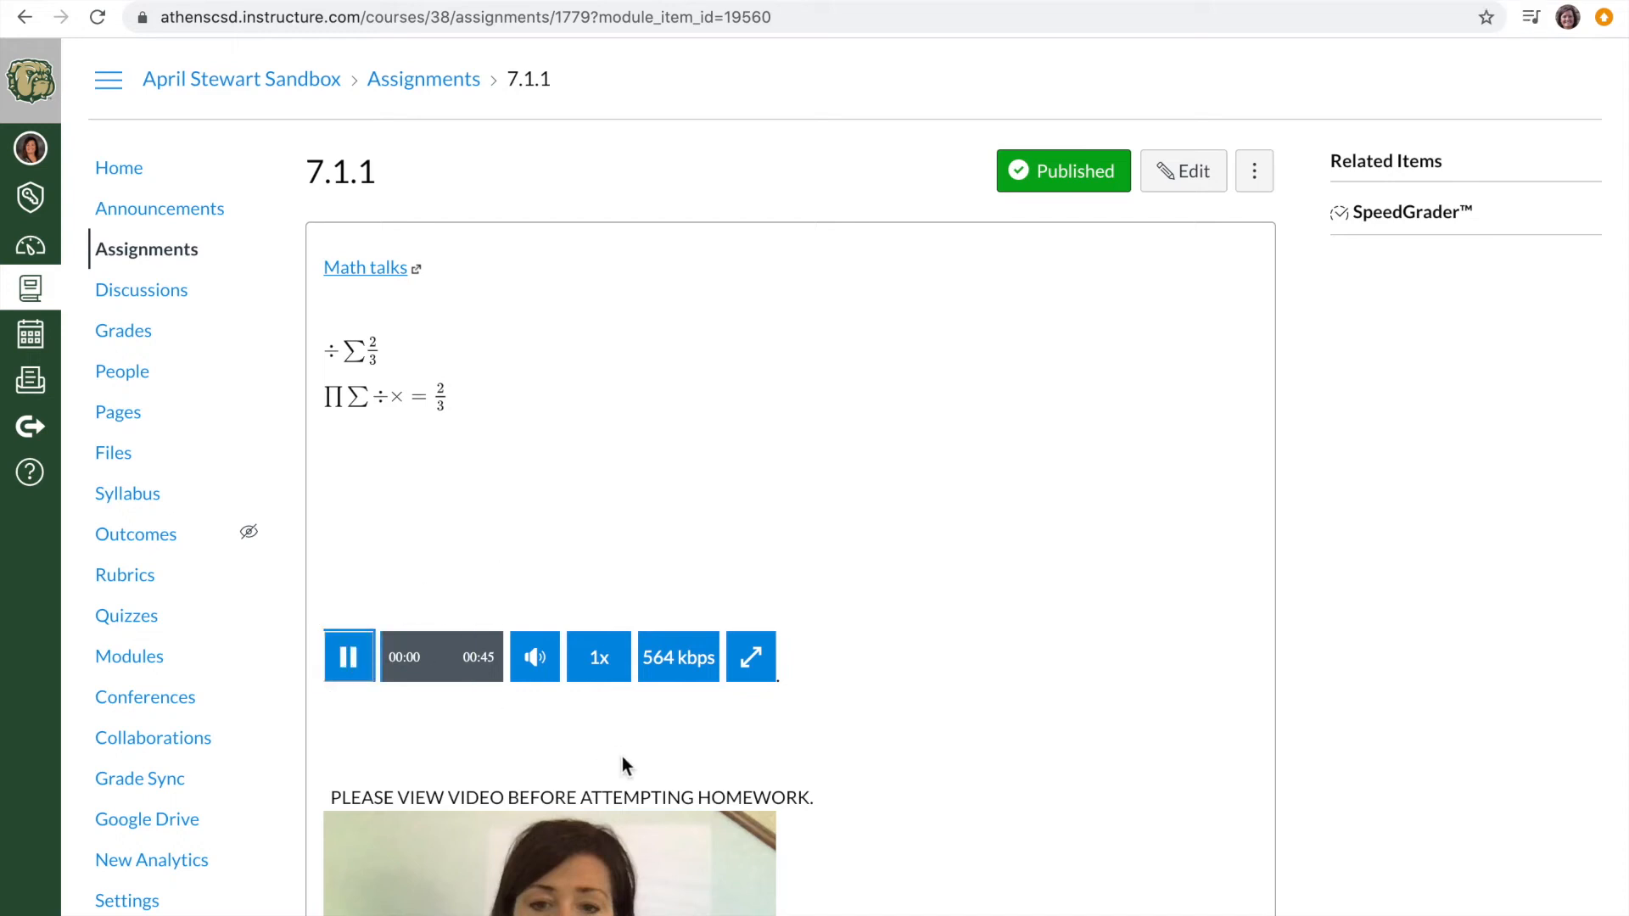
left_click(350, 658)
scroll(552, 853, "down", 3)
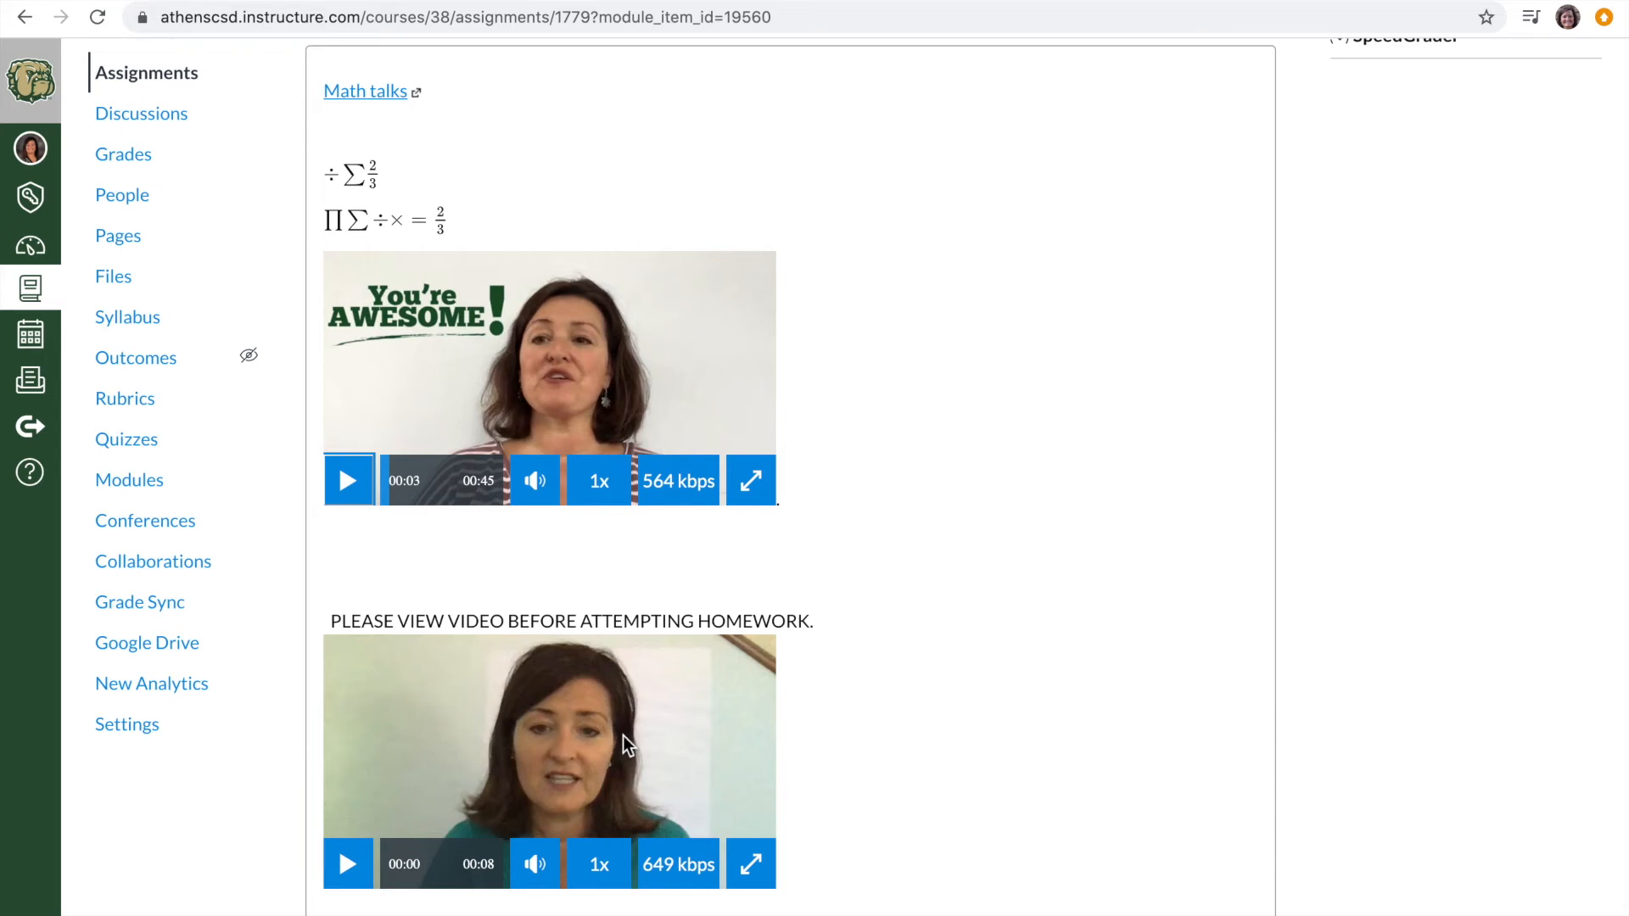
scroll(623, 734, "up", 3)
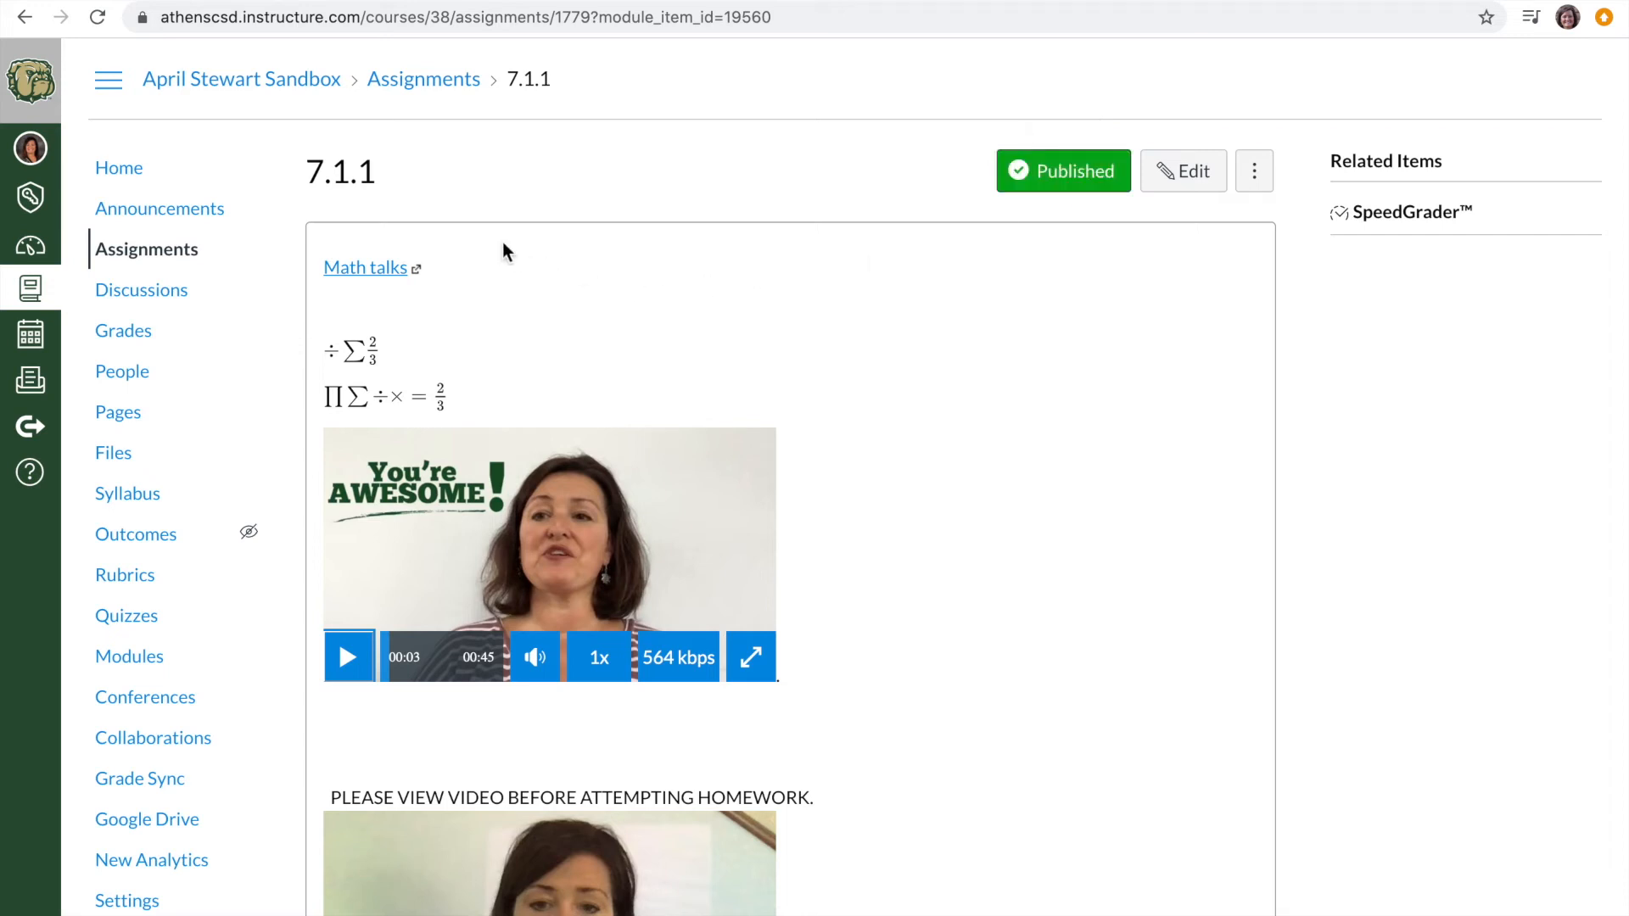
left_click(310, 85)
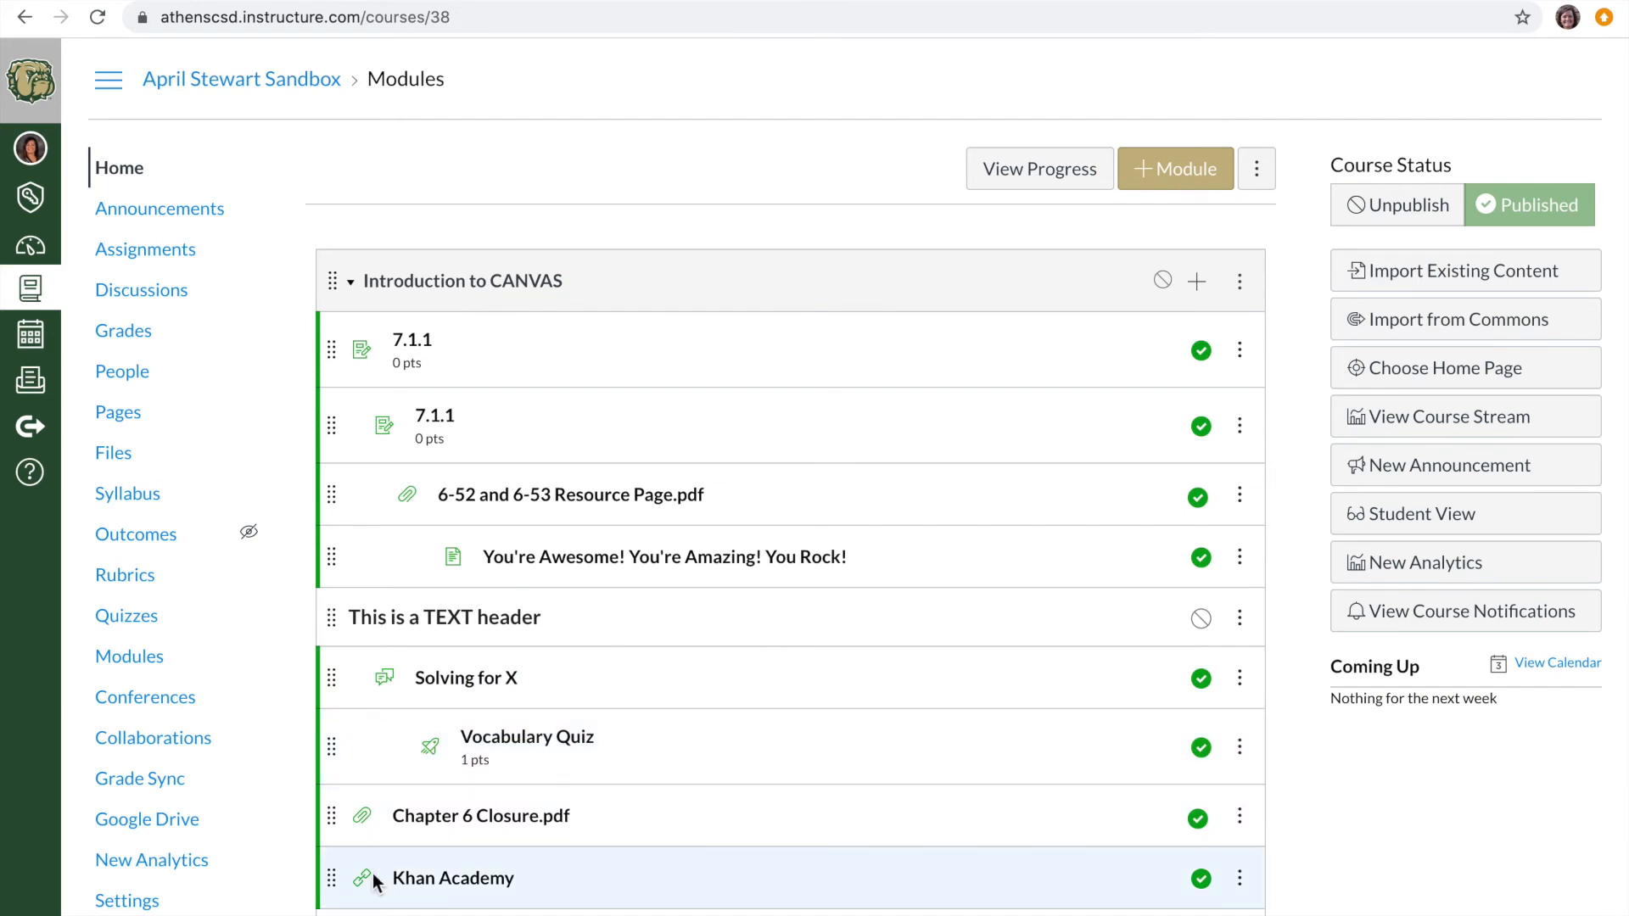
- Open the flipgrid assignment in Introduction to CANVAS, review its topic and responses areas, and return to the course modules
scroll(373, 874, "down", 3)
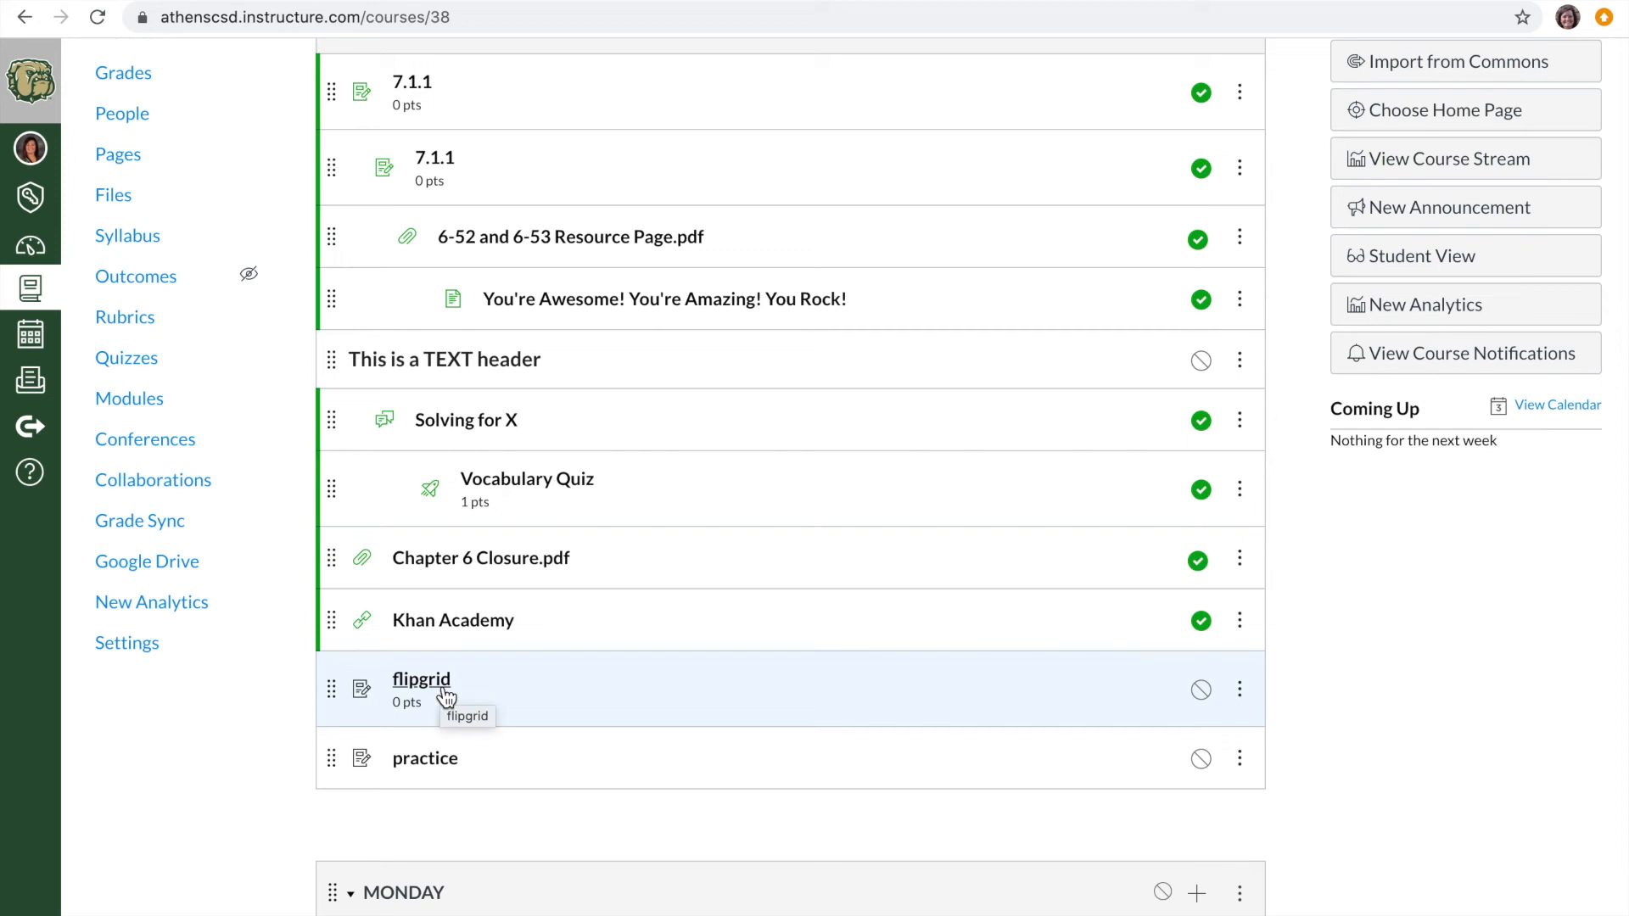
left_click(444, 694)
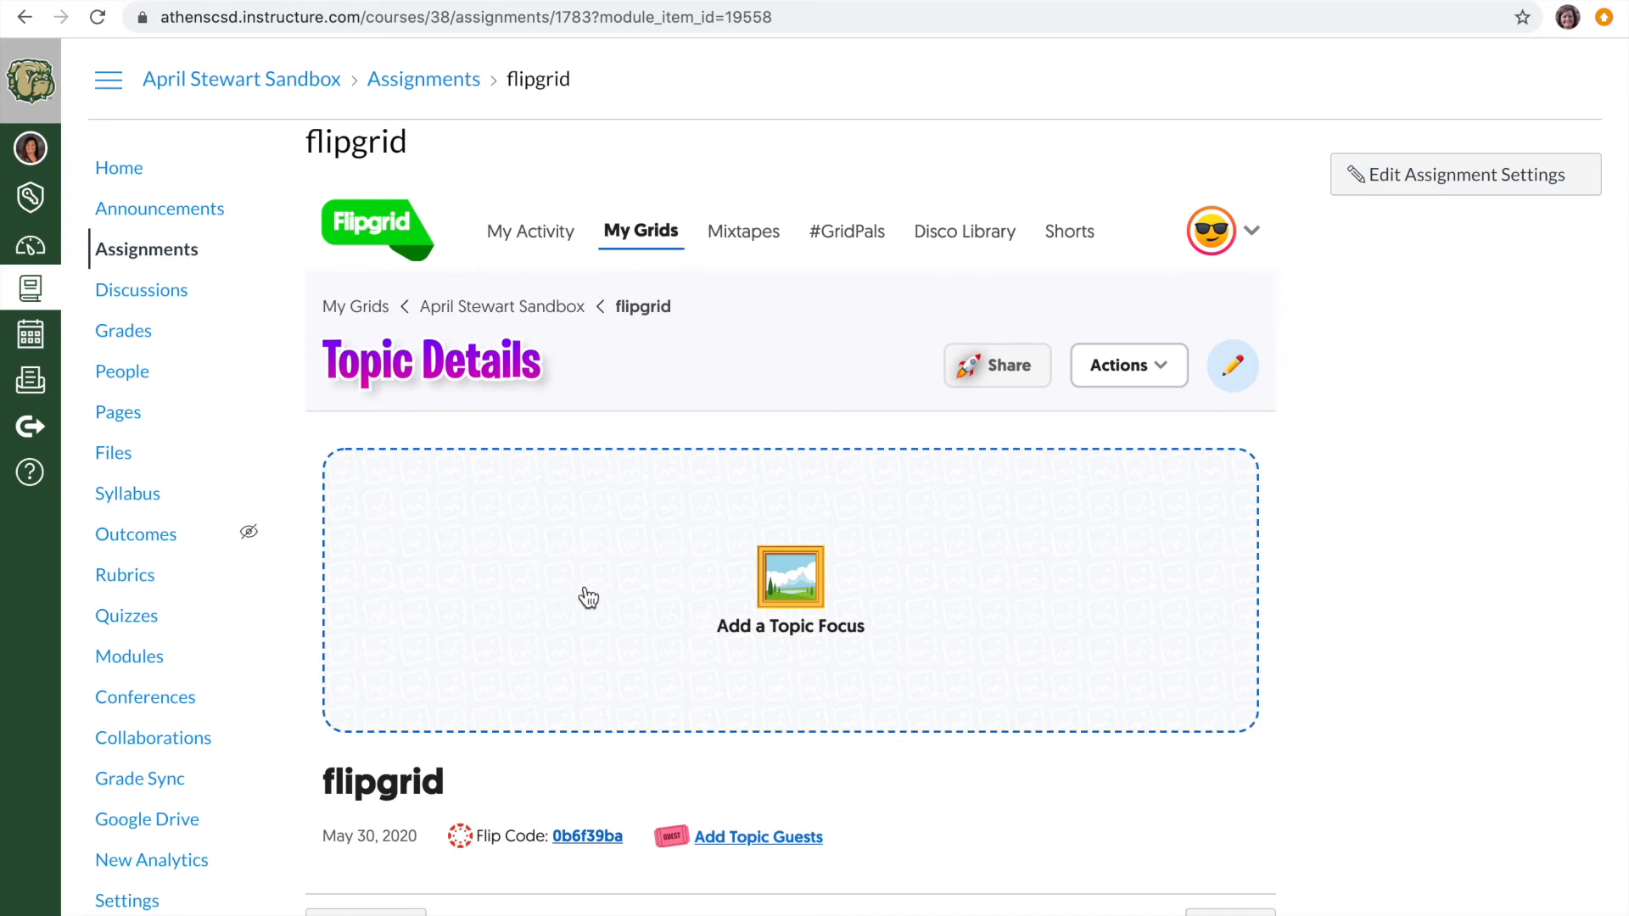
scroll(582, 597, "down", 5)
scroll(588, 598, "down", 4)
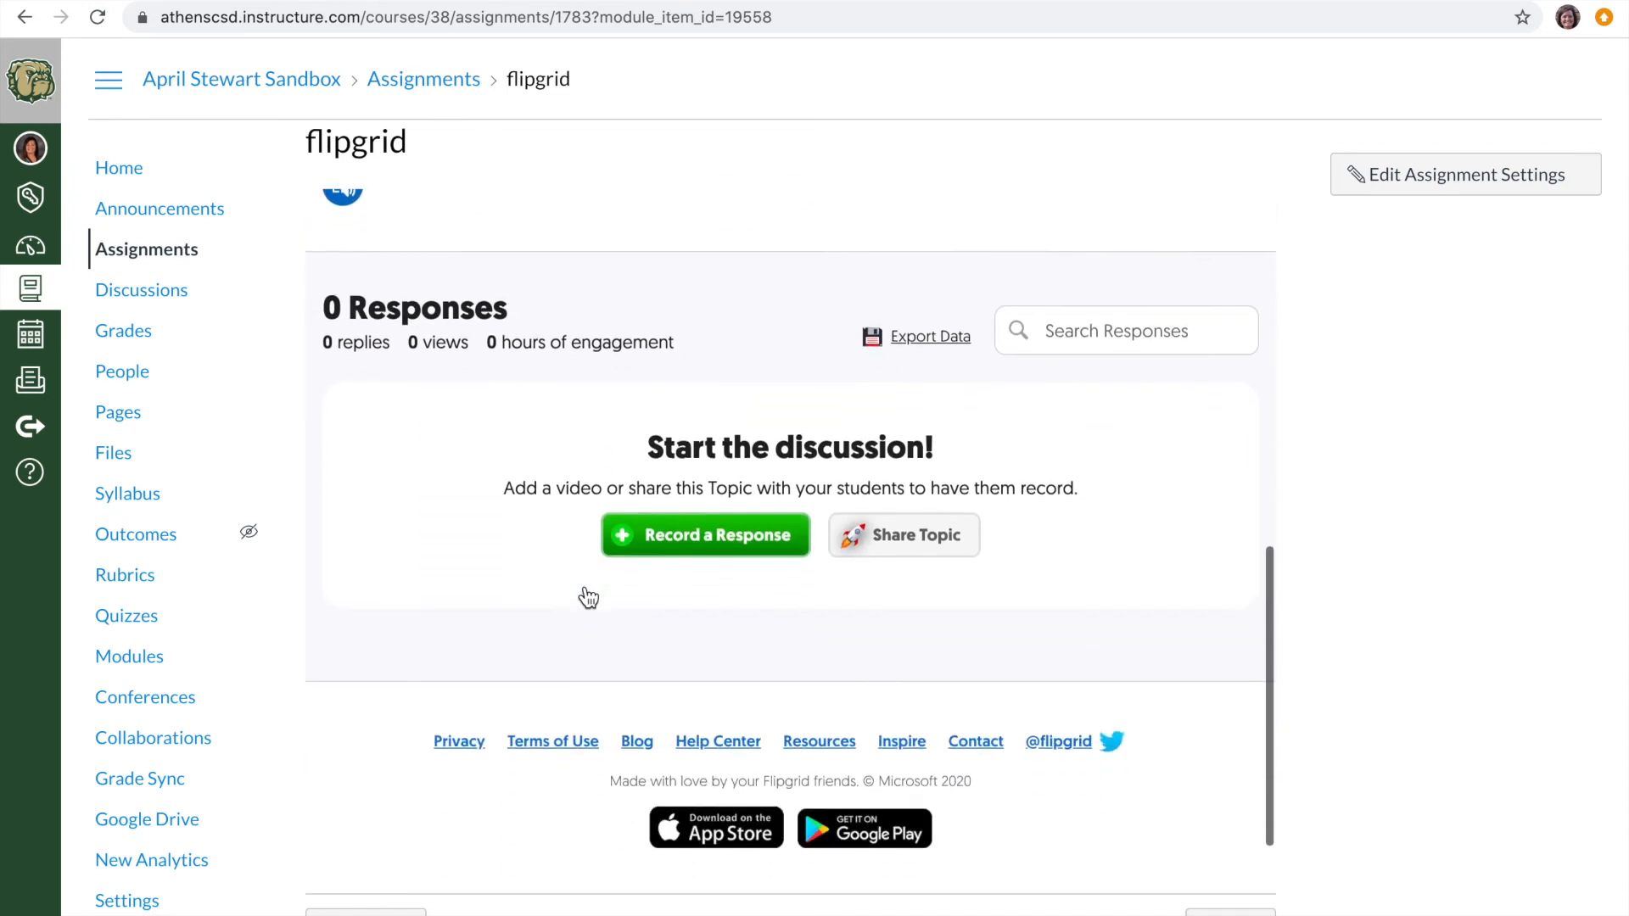
scroll(588, 598, "up", 10)
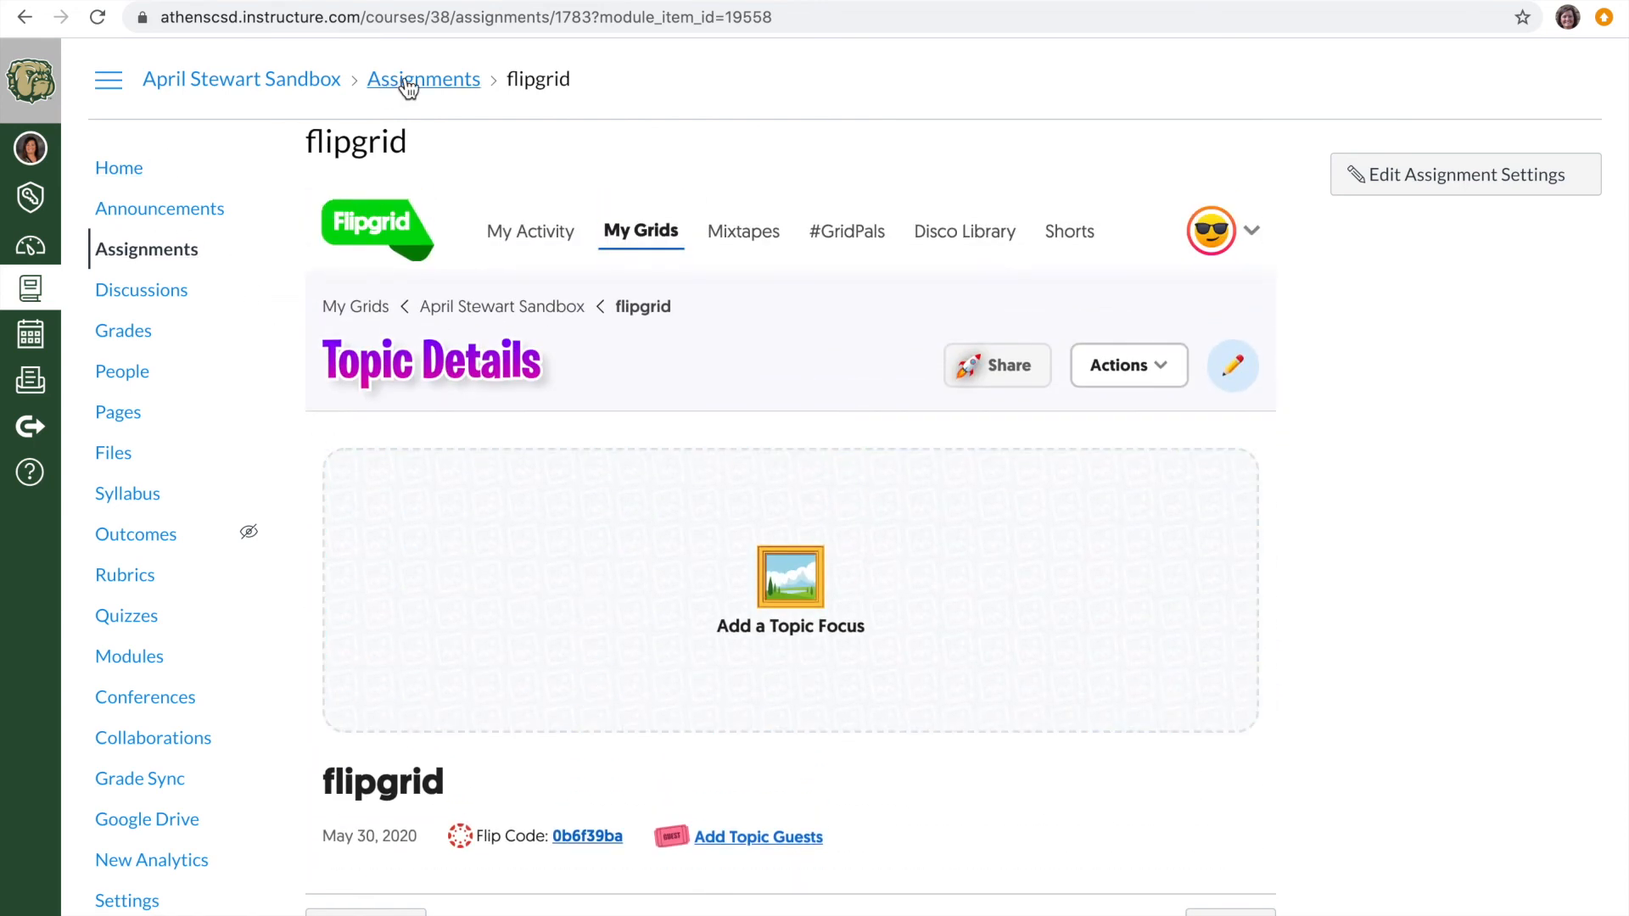
left_click(282, 85)
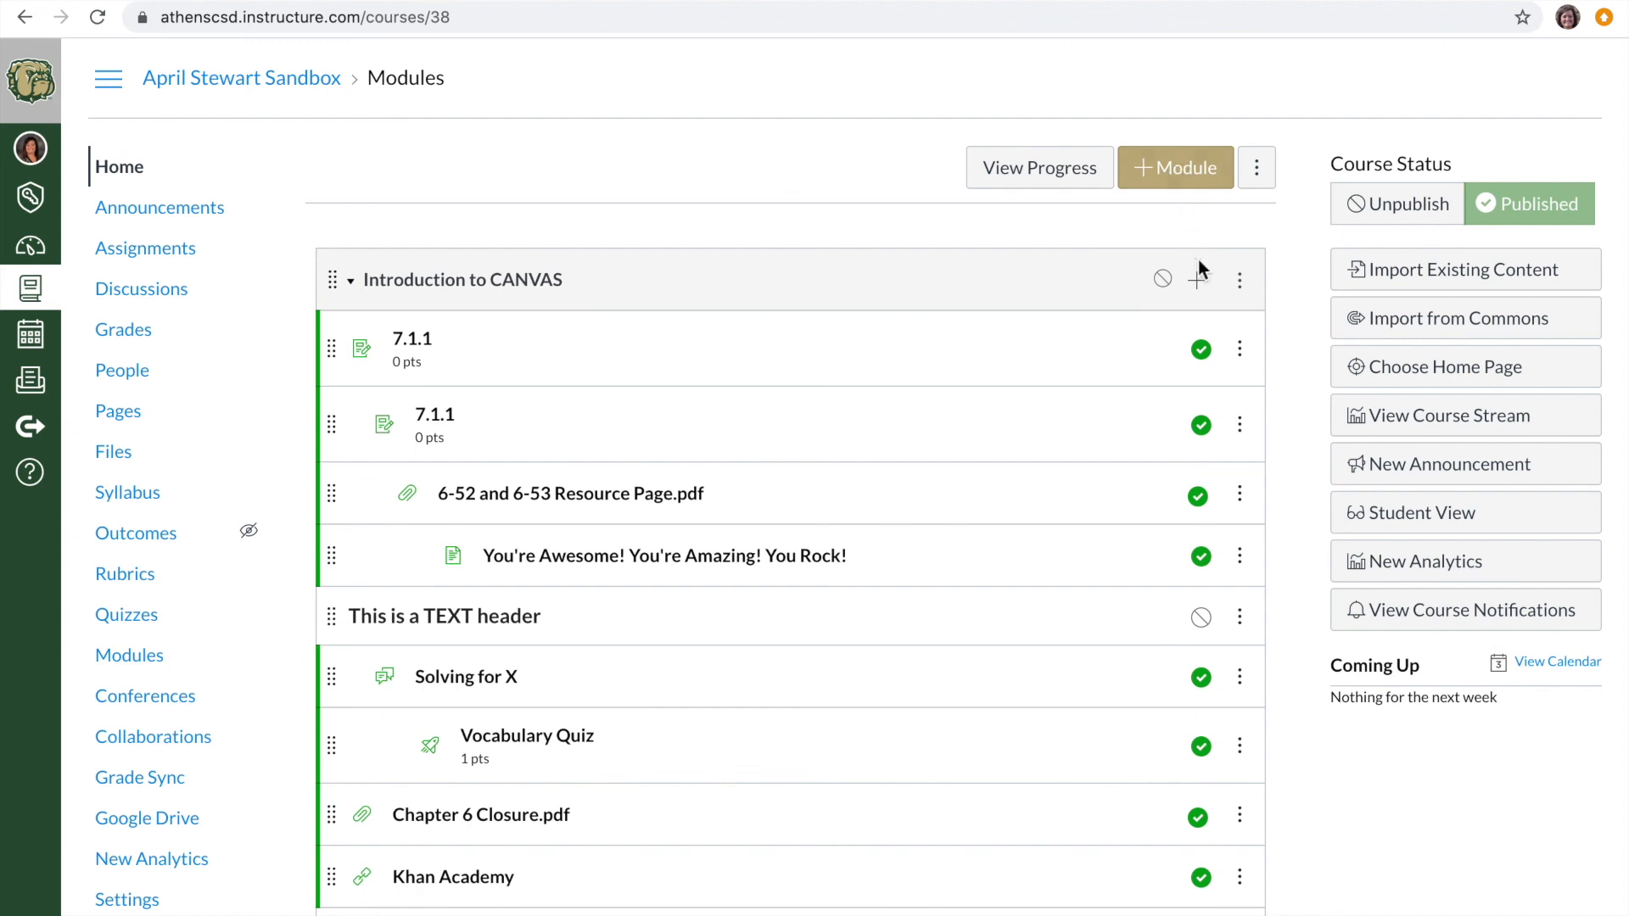
left_click(1197, 282)
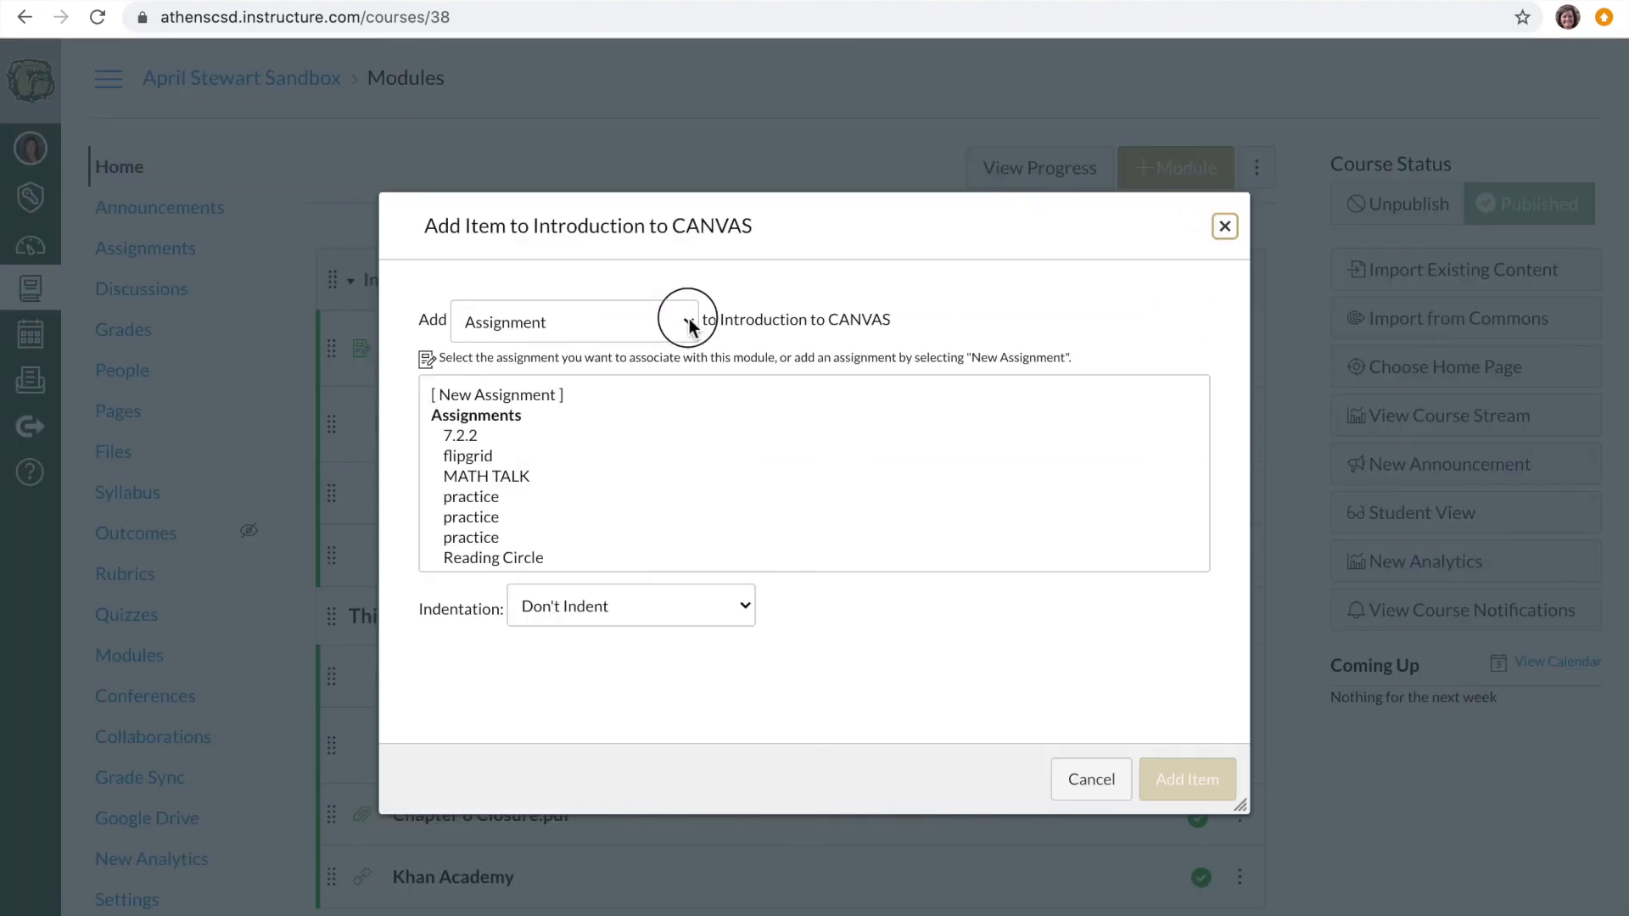
left_click(687, 321)
left_click(1092, 778)
left_click(1092, 779)
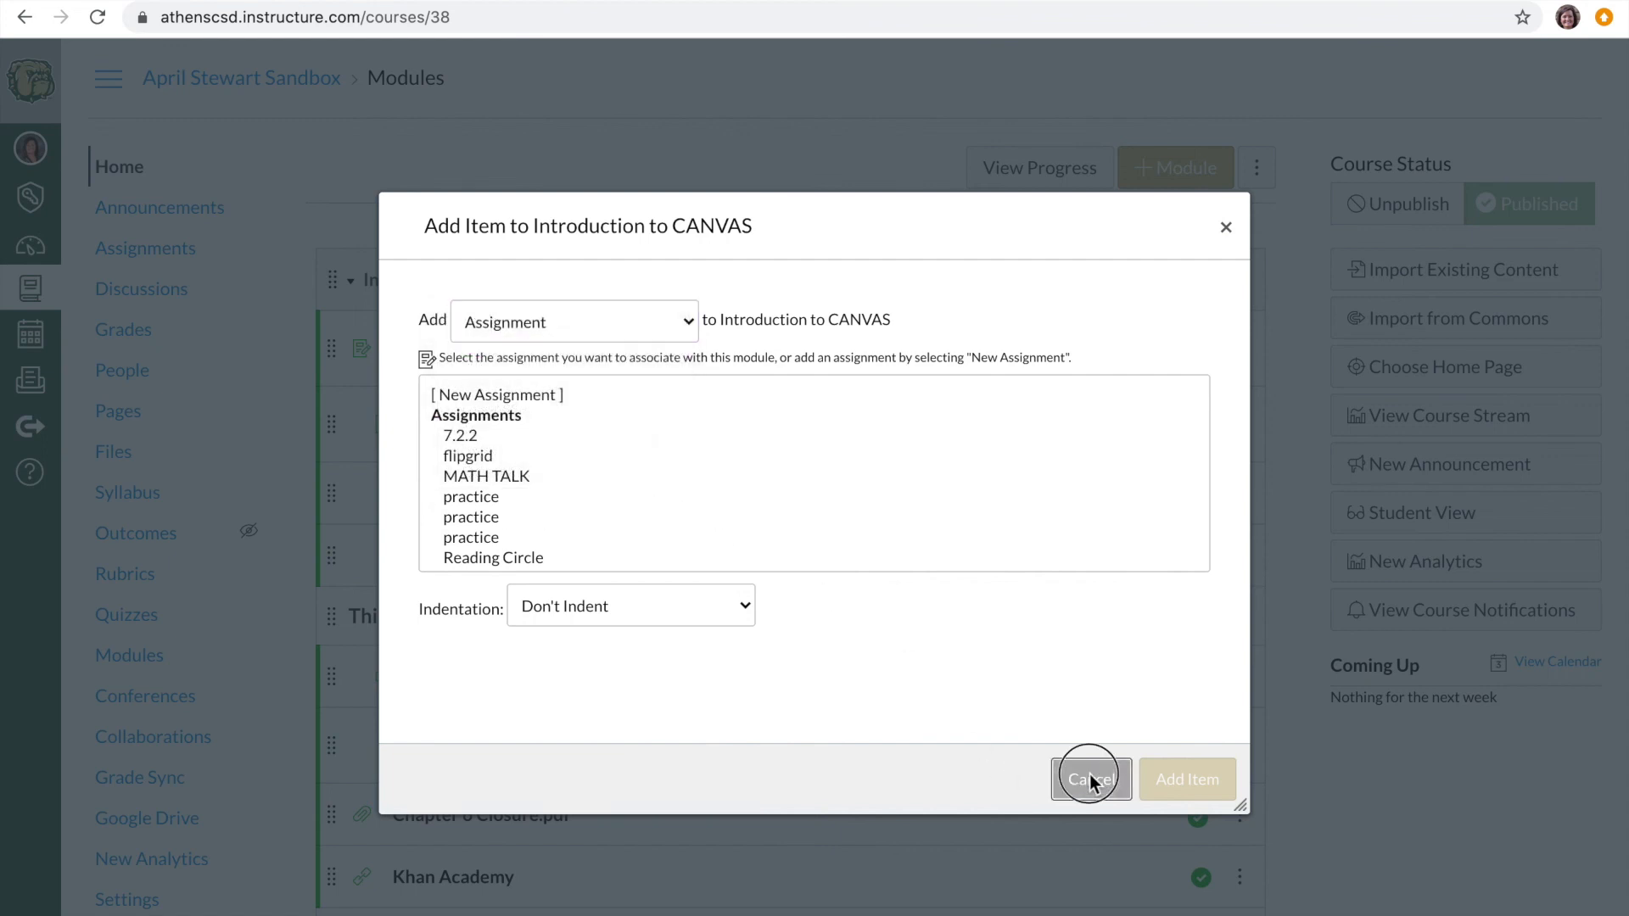